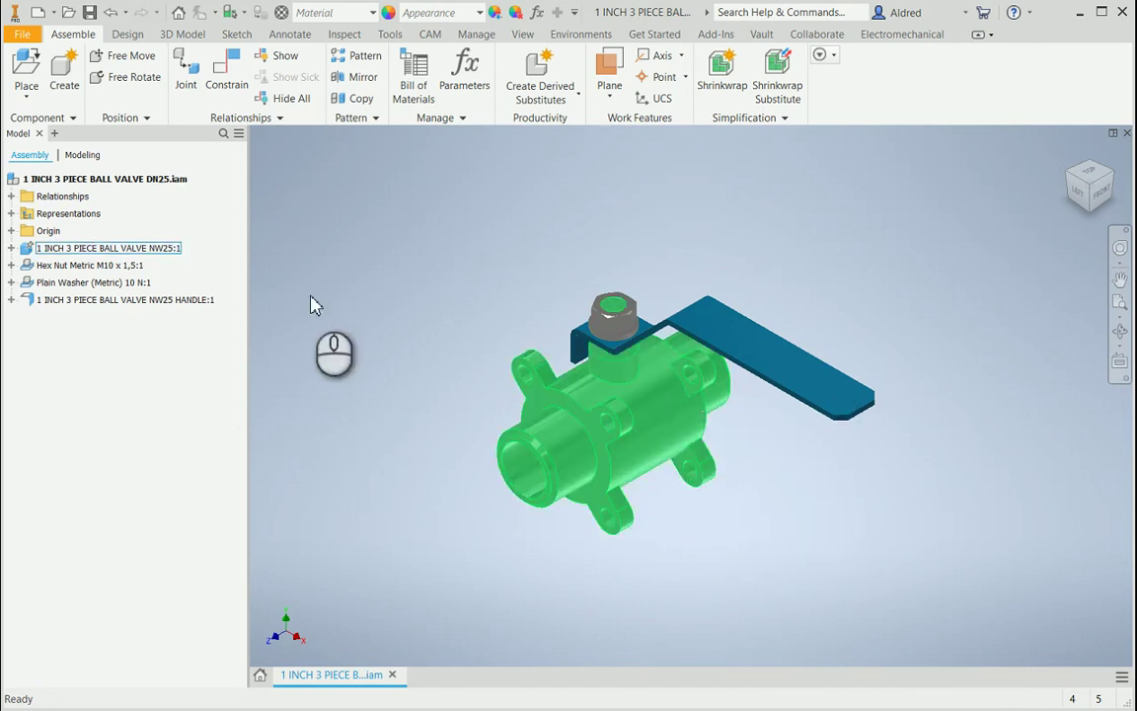
Step: Try saving a copy of the assembly as AutoCAD DWG, then cancel
left_click(17, 35)
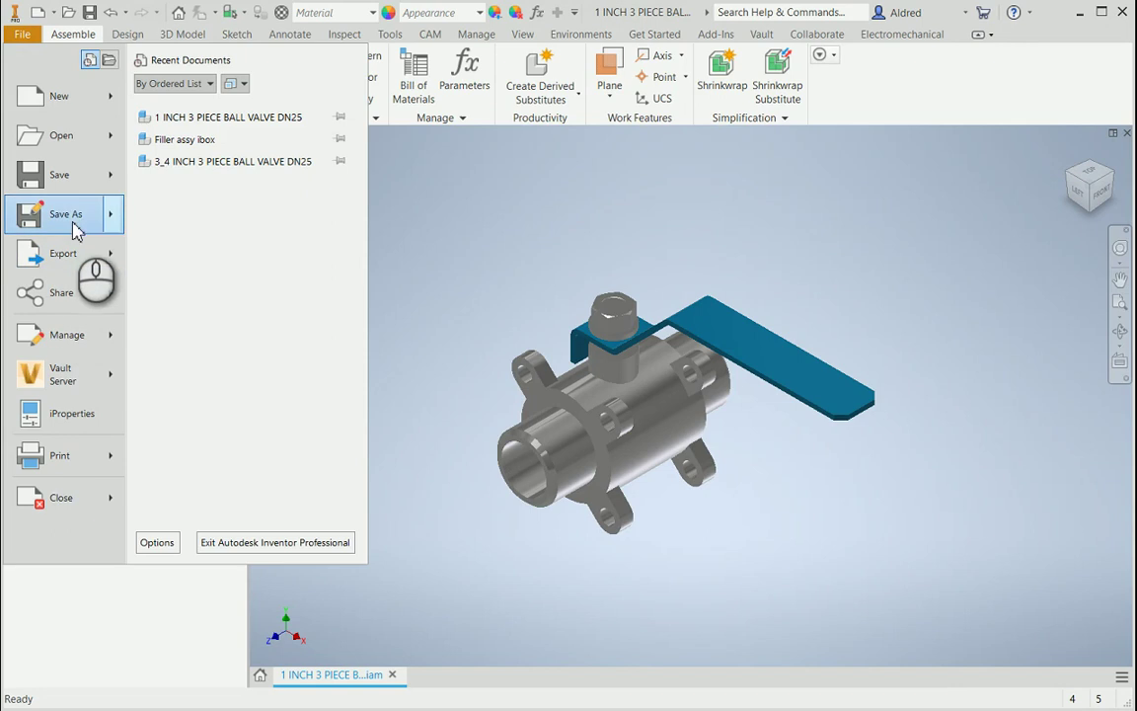
mouse_move(78, 222)
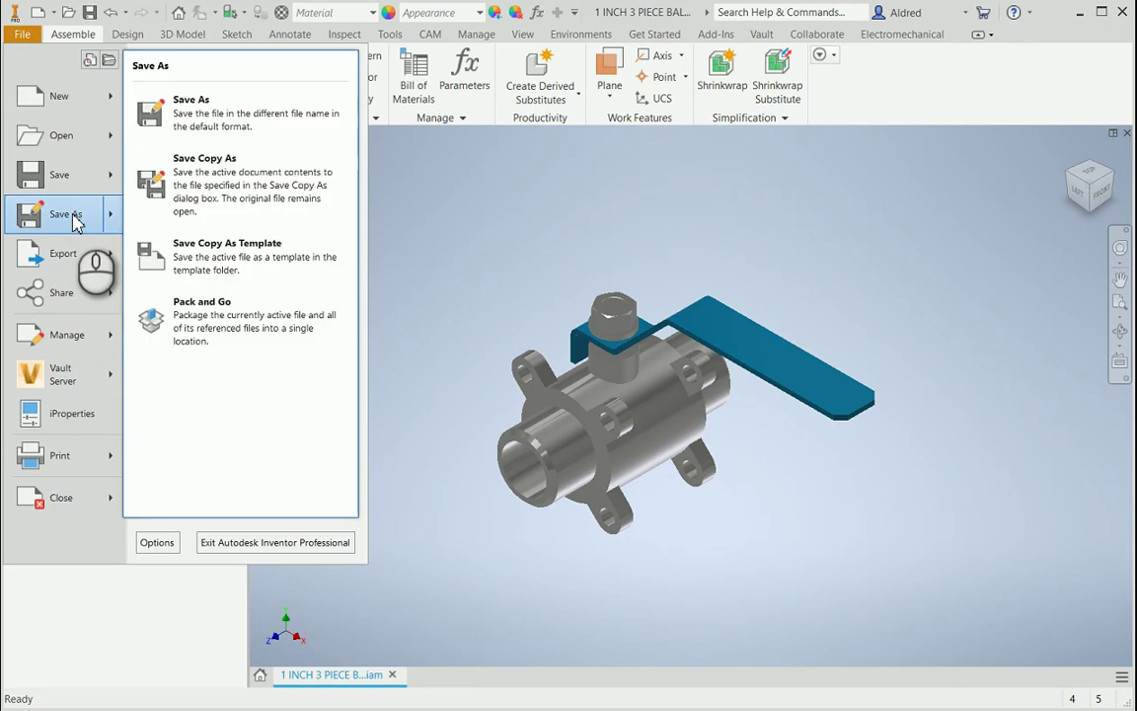
left_click(237, 190)
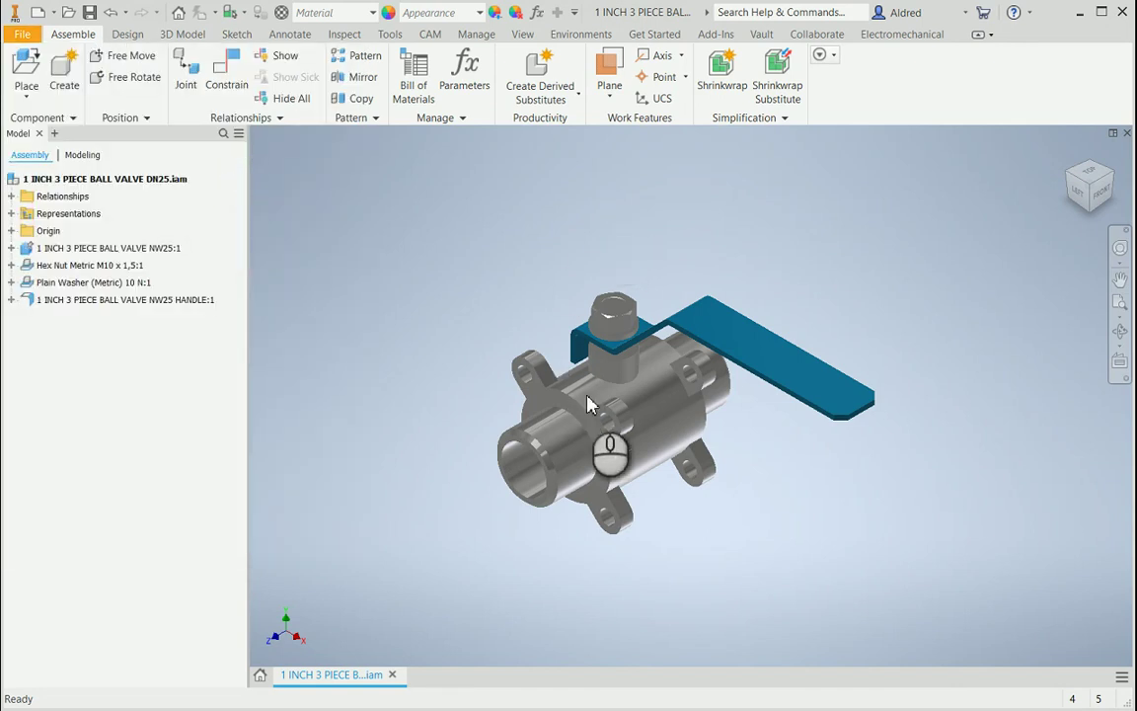
left_click(751, 548)
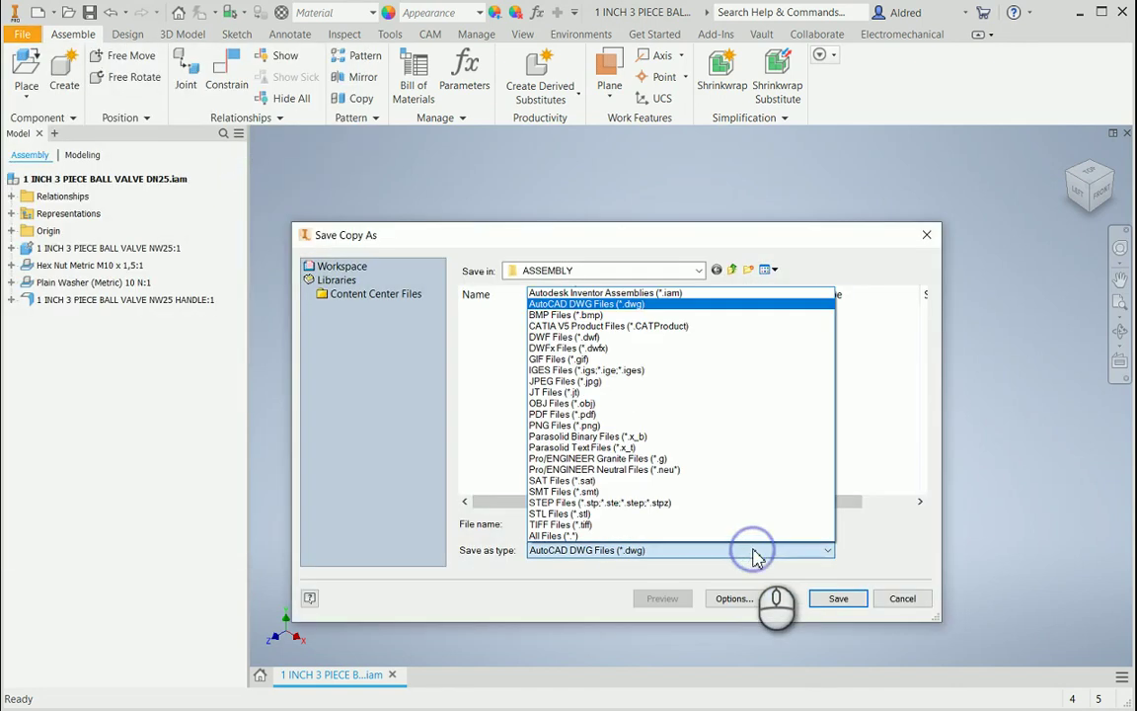
left_click(620, 304)
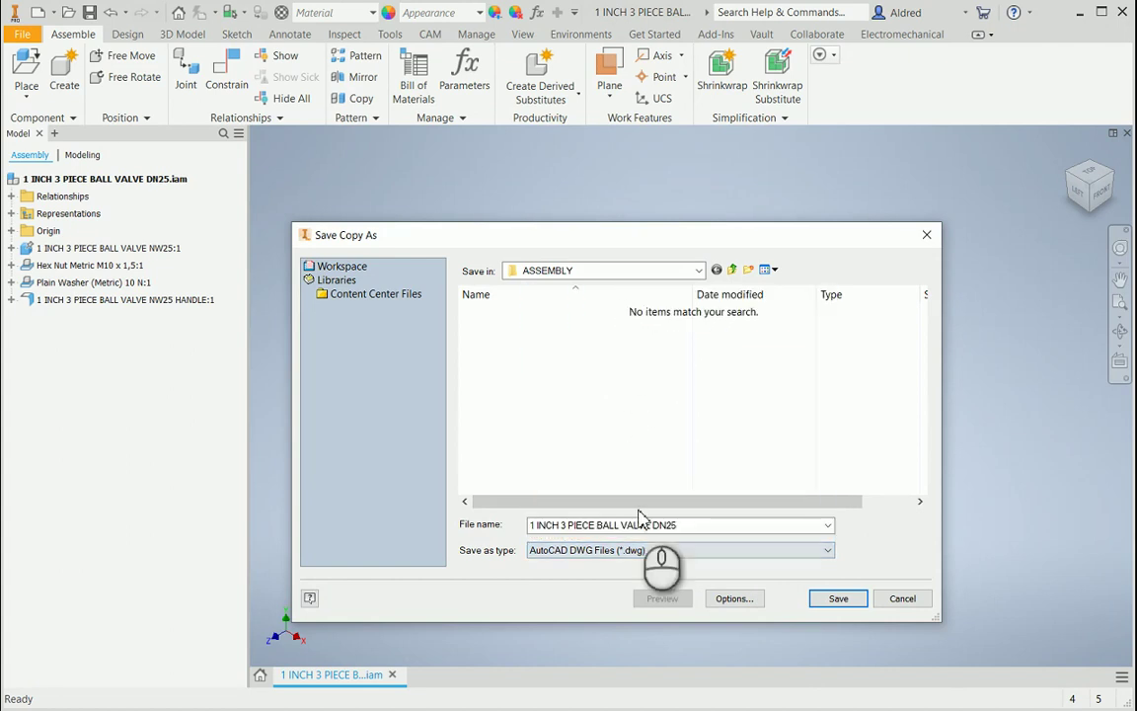
left_click(902, 598)
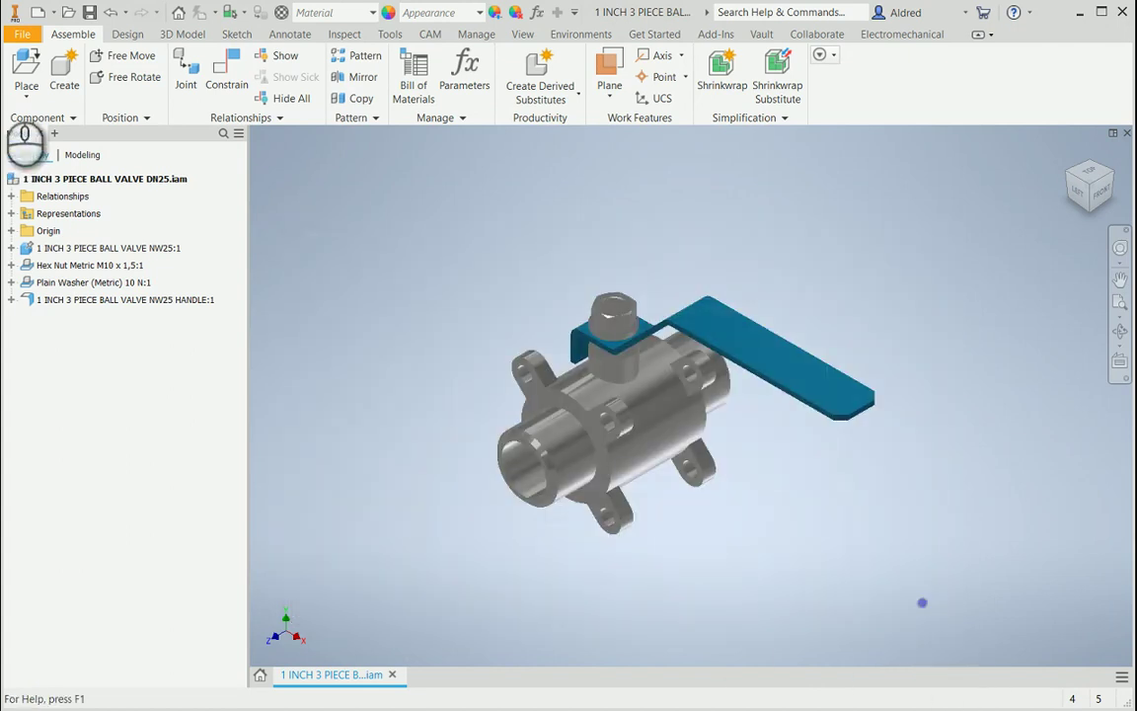
Step: Start exporting the ball valve assembly with File > Export > Export to DWG
left_click(23, 35)
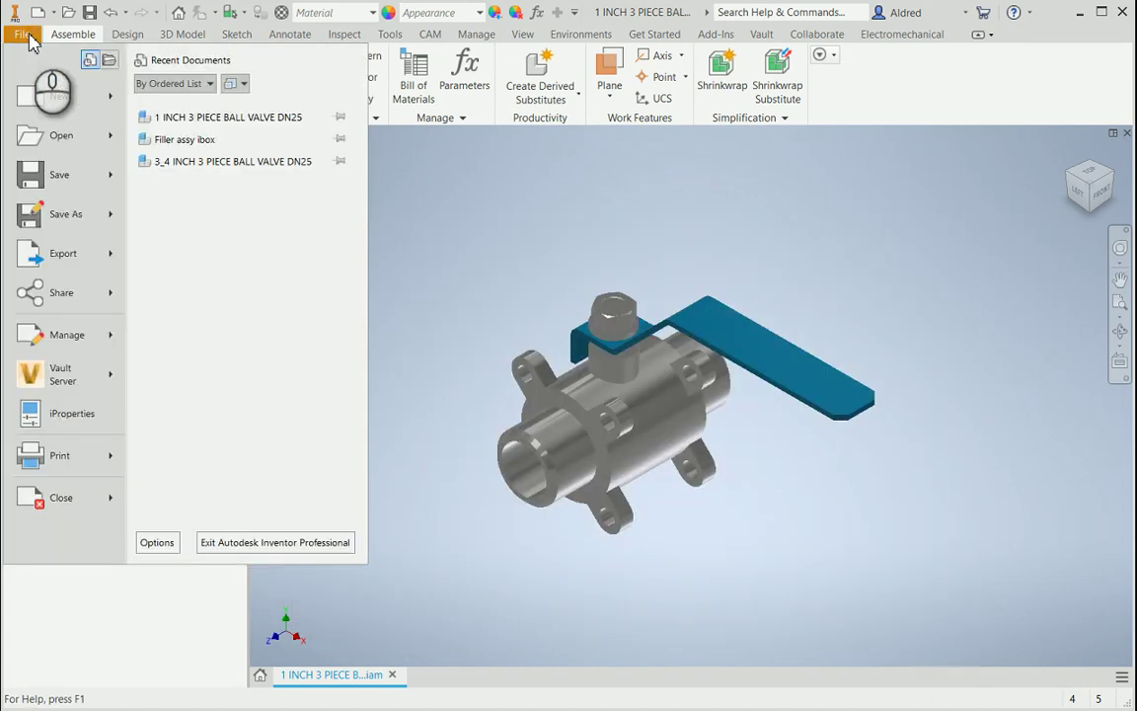
left_click(54, 252)
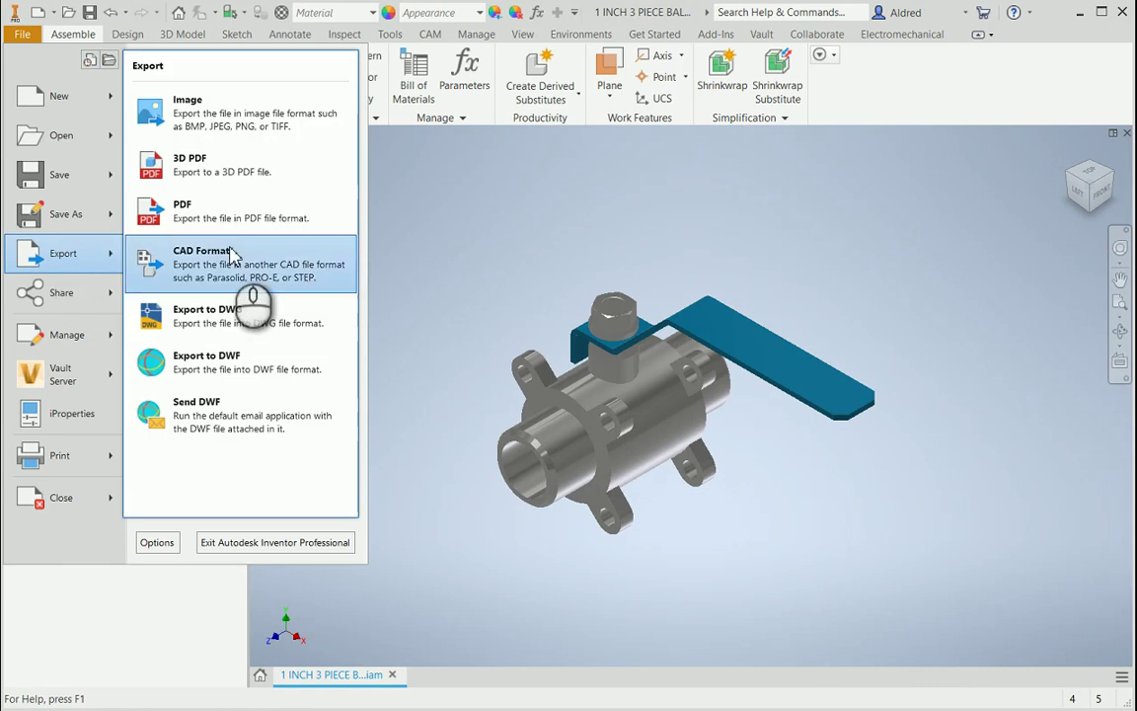
left_click(240, 324)
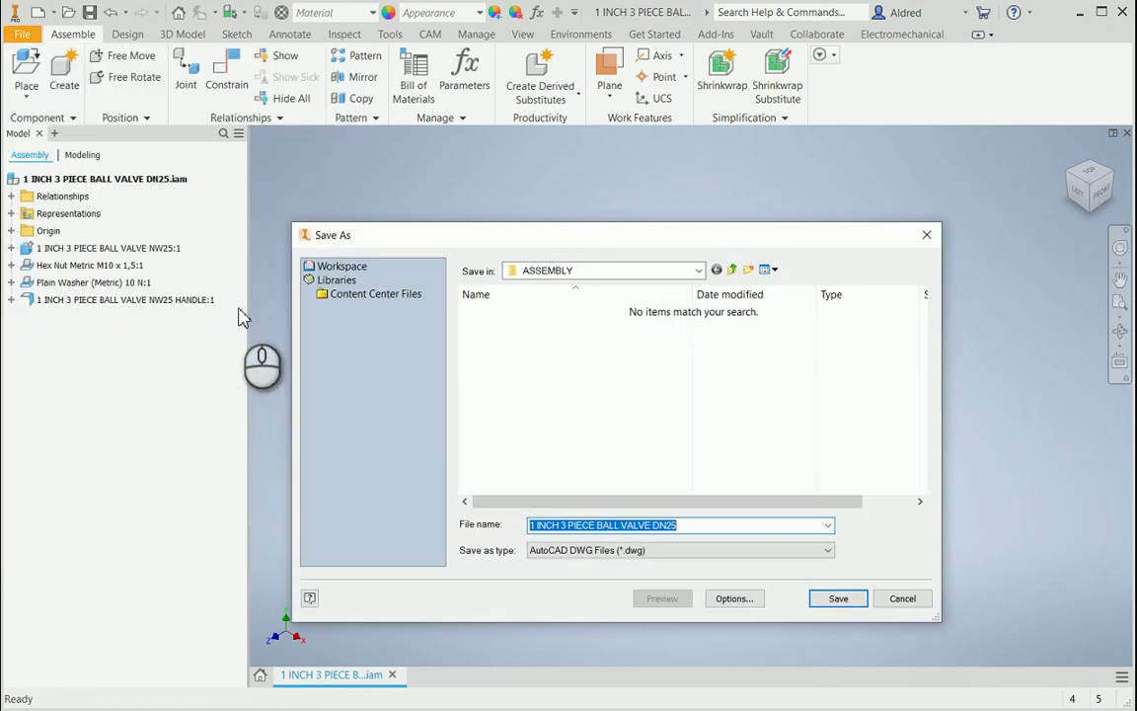
Step: Keep AutoCAD 2018 as the DWG version in the export options
left_click(735, 600)
left_click(629, 474)
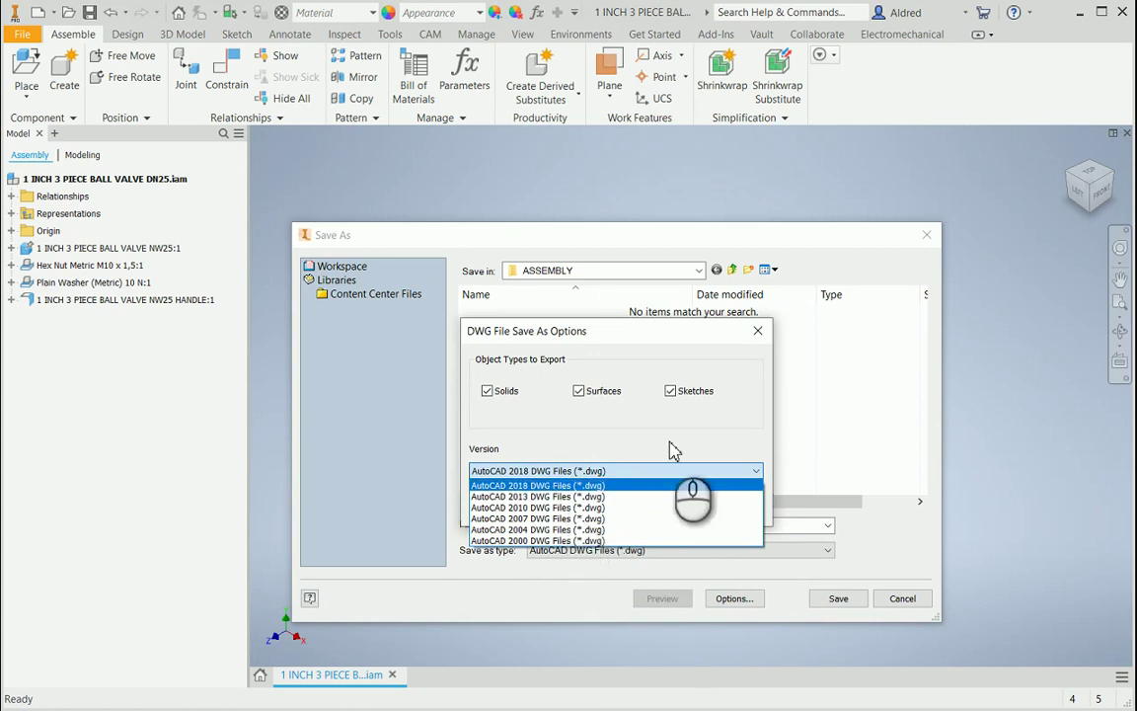
left_click(698, 483)
left_click(679, 504)
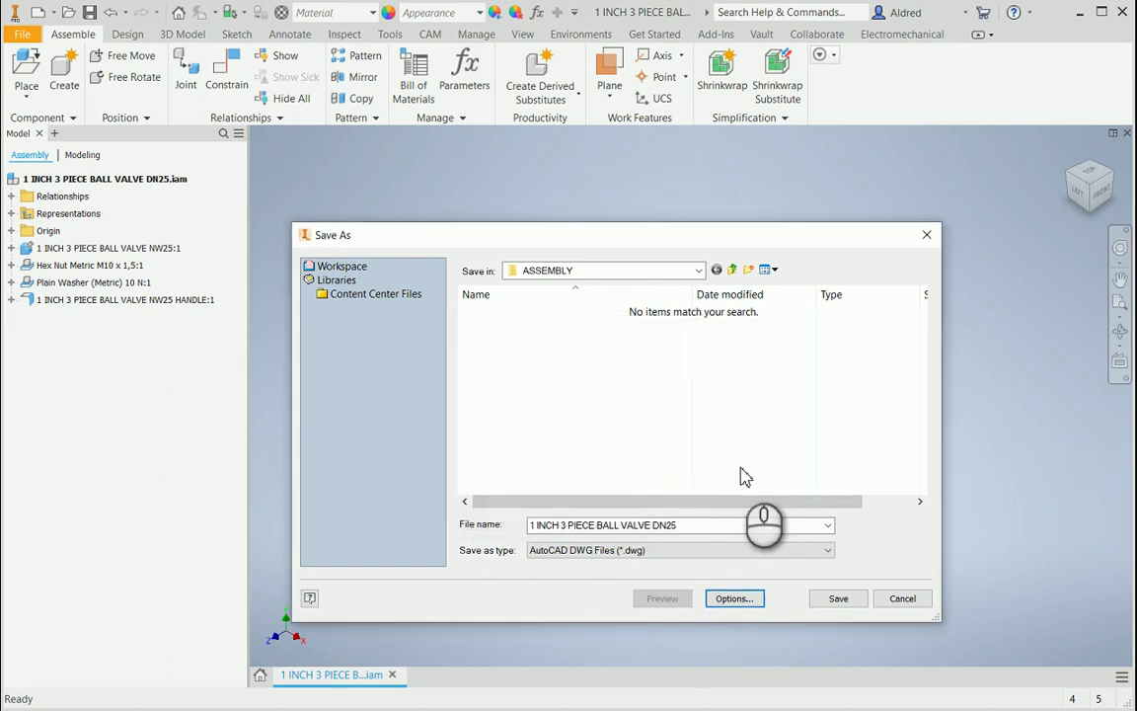
Step: Save the DWG into Valves - Pack and Go\DWG 2, replacing the existing file
left_click(733, 269)
left_click(732, 269)
left_click(732, 269)
left_click(732, 269)
scroll(530, 479, "down", 2)
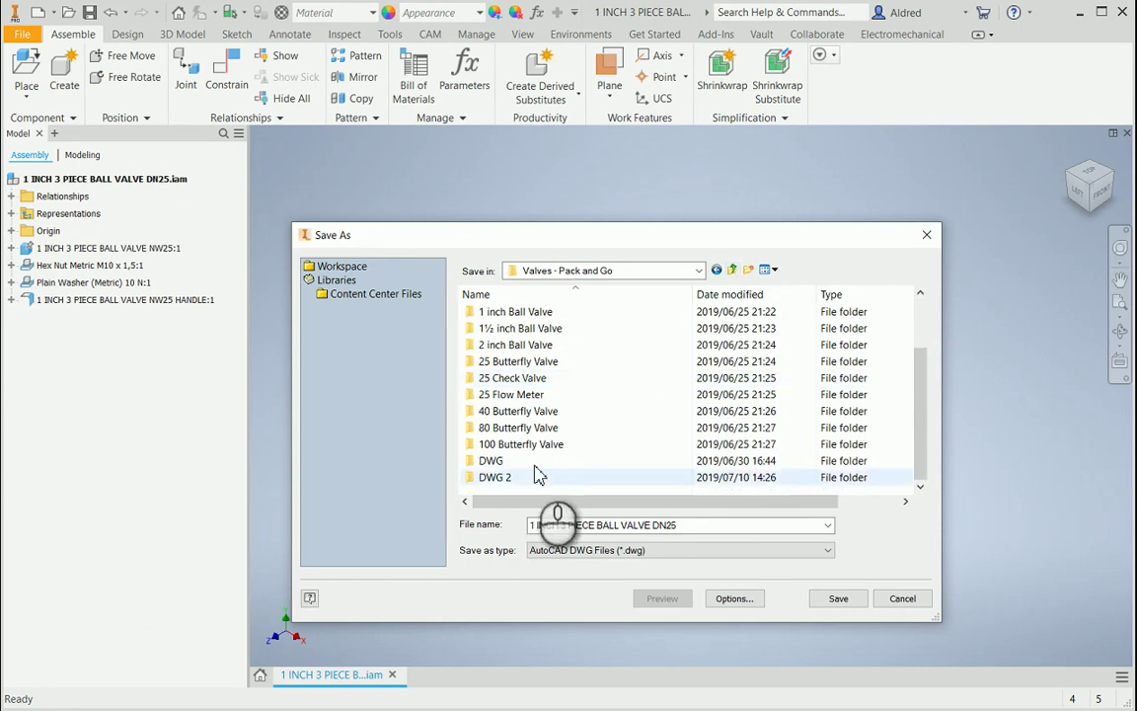
double_click(498, 475)
left_click(565, 311)
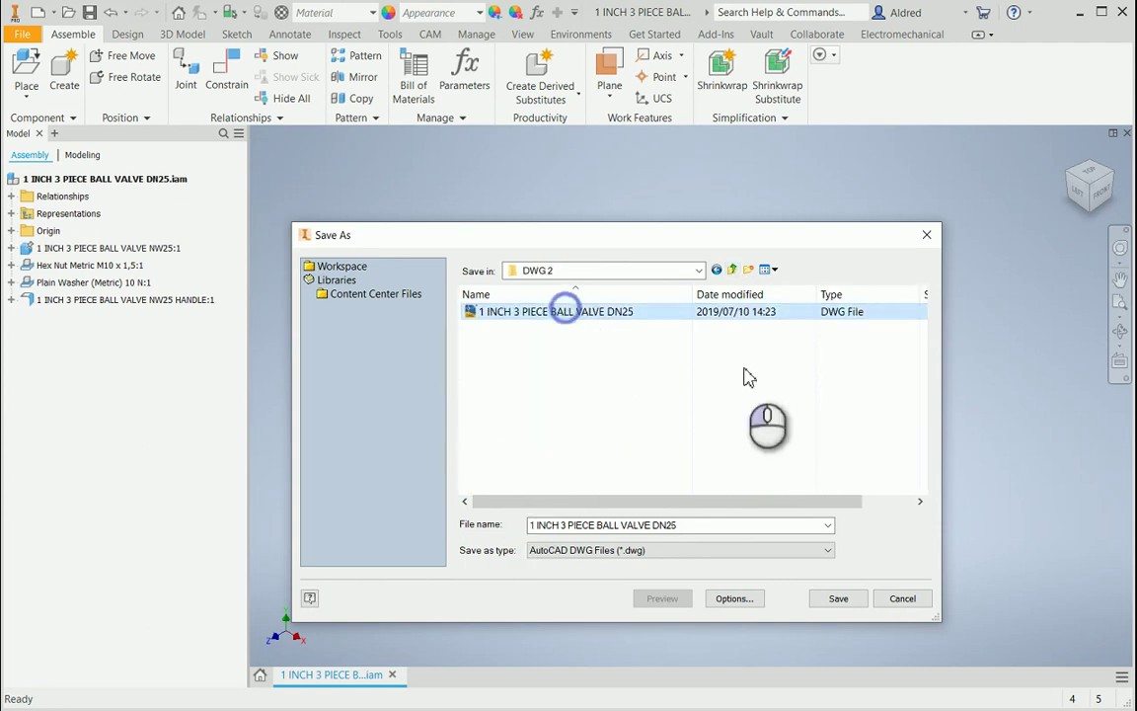
left_click(835, 598)
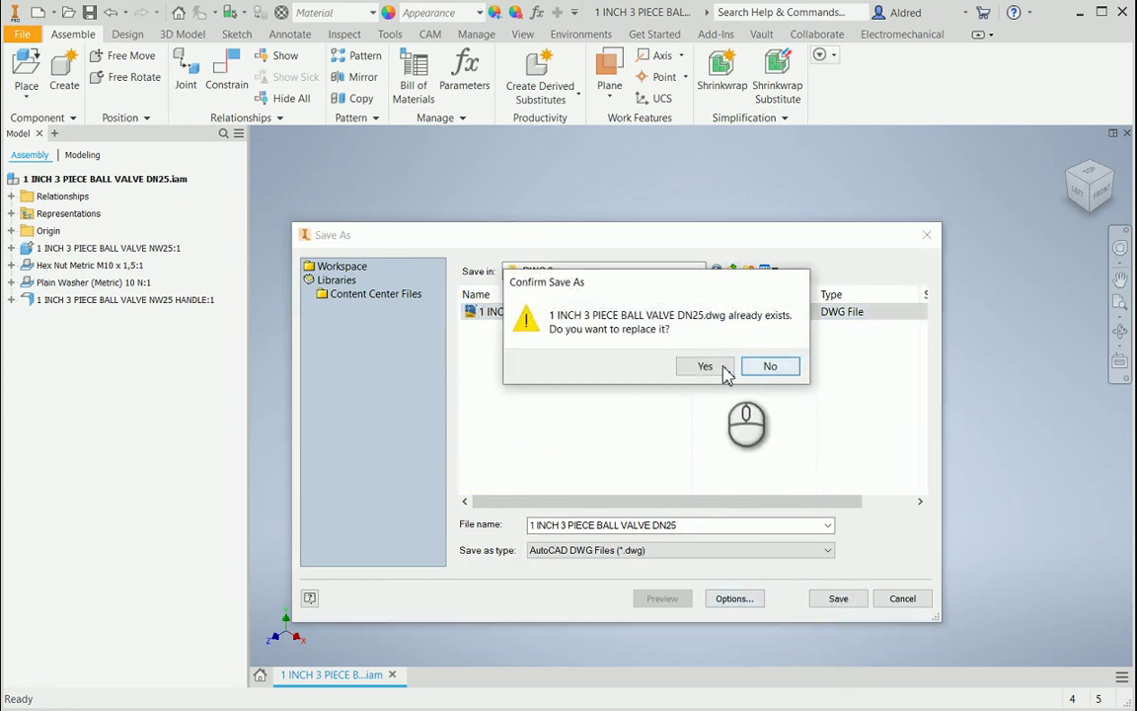
left_click(720, 368)
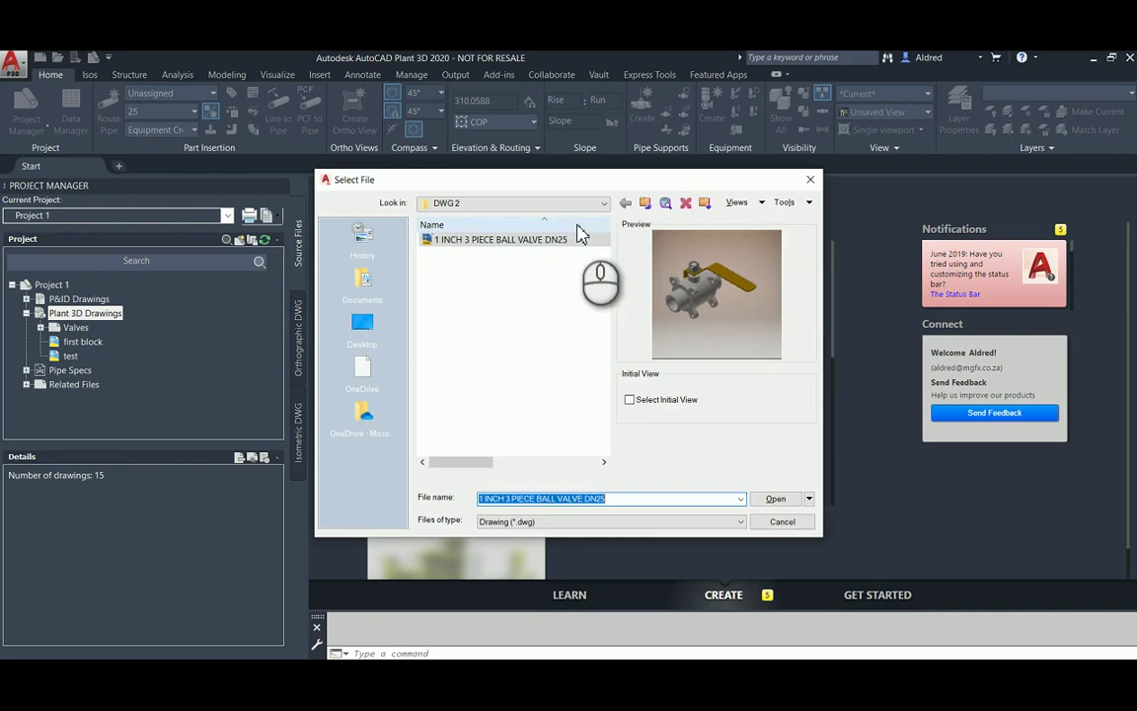
Step: Open 1 INCH 3 PIECE BALL VALVE DN25.dwg from the DWG 2 folder
left_click(530, 240)
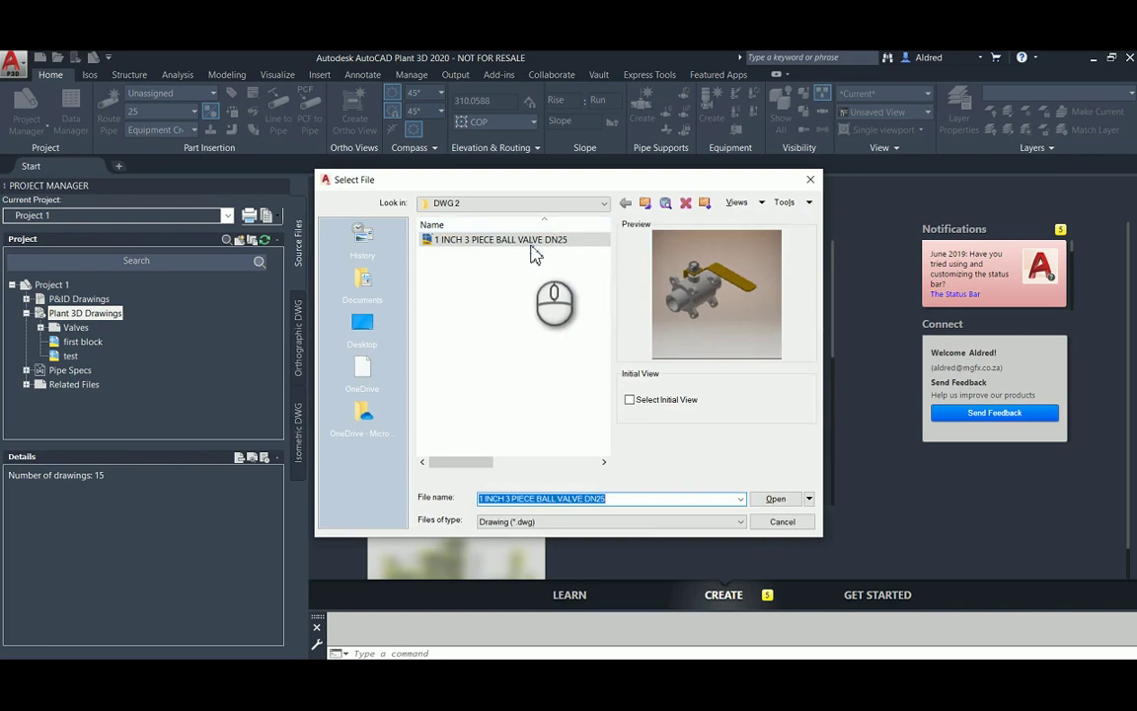
left_click(784, 499)
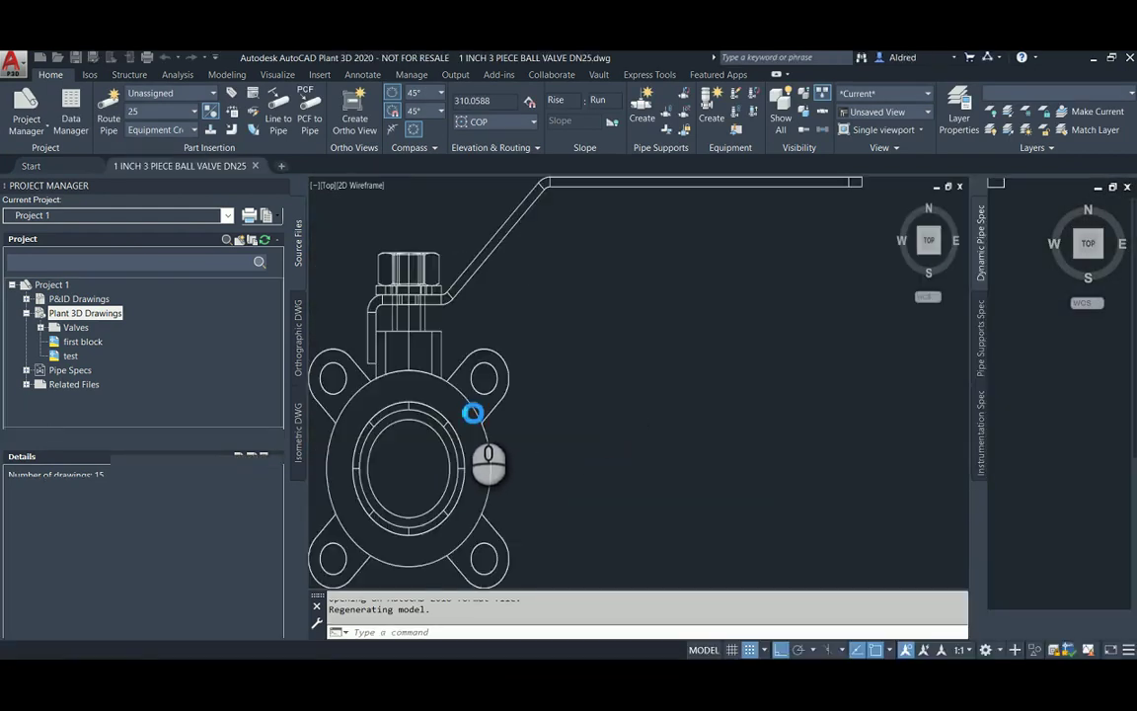
Step: Frame the valve and use Add Custom Part to add its drawing to the project
scroll(466, 407, "up", 3)
middle_click_drag(444, 383, 597, 363)
scroll(607, 362, "down", 3)
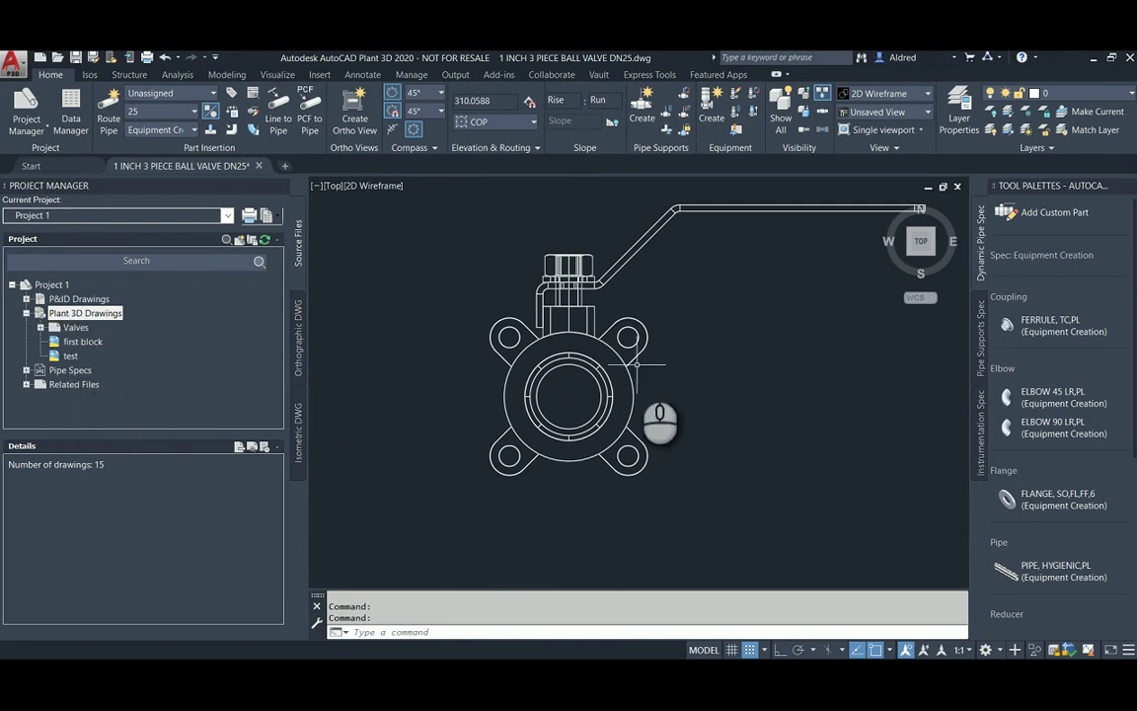
middle_click_drag(630, 354, 634, 365)
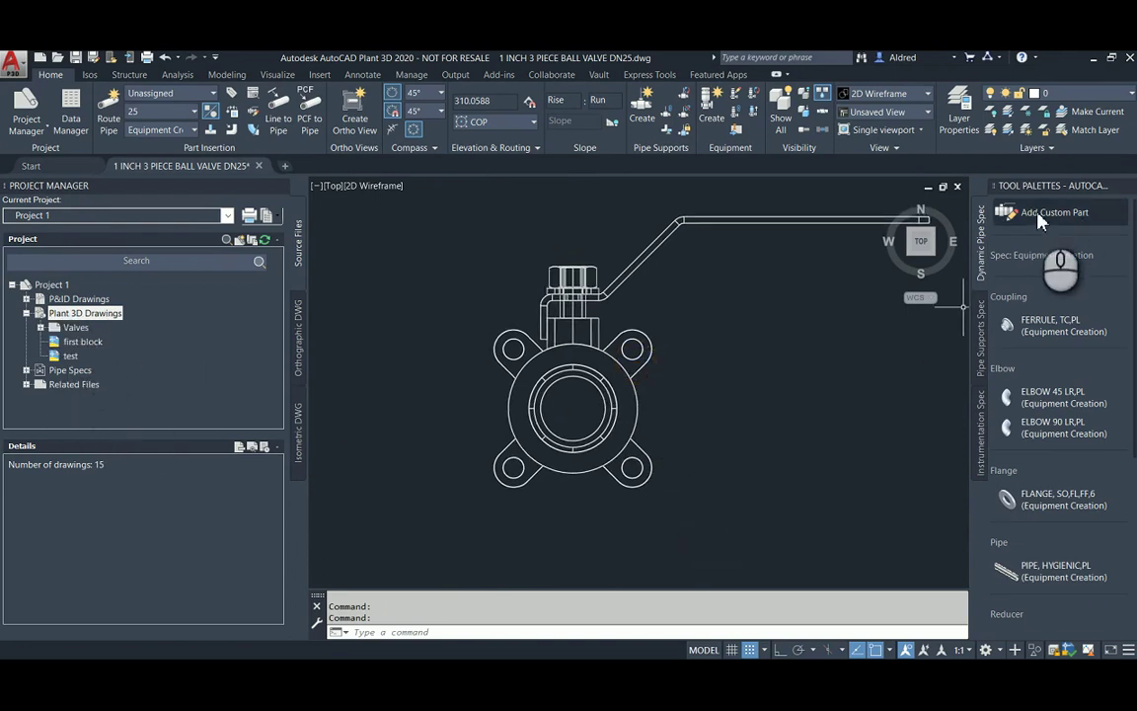
left_click(1017, 213)
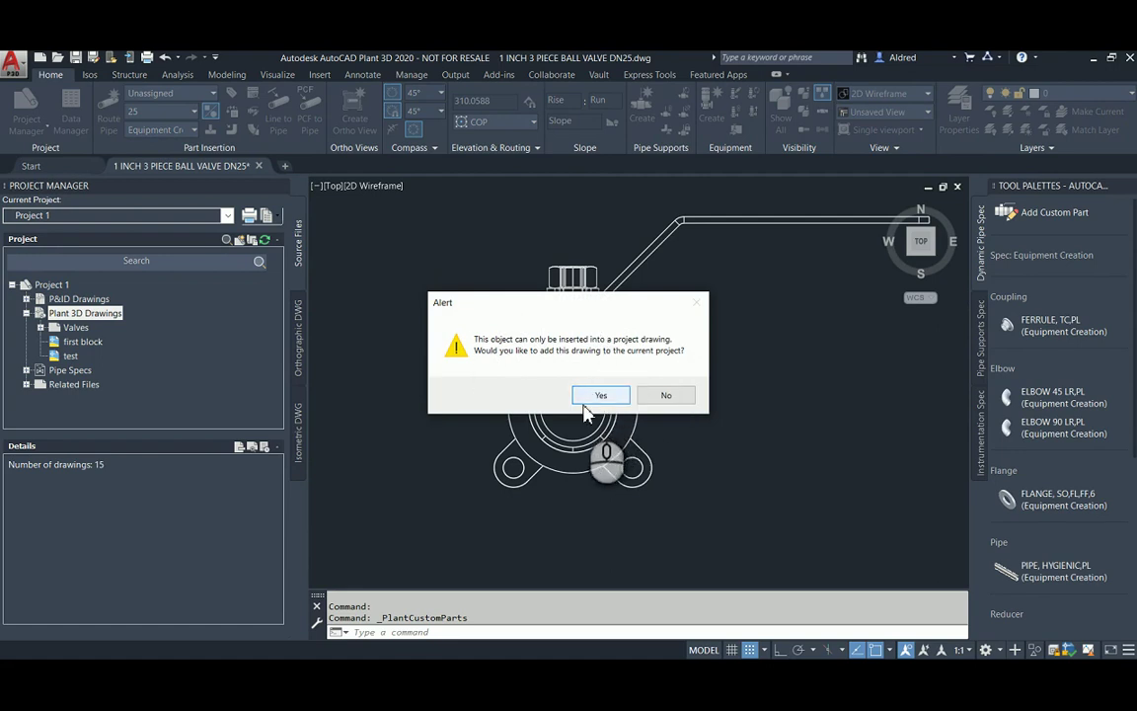
left_click(597, 396)
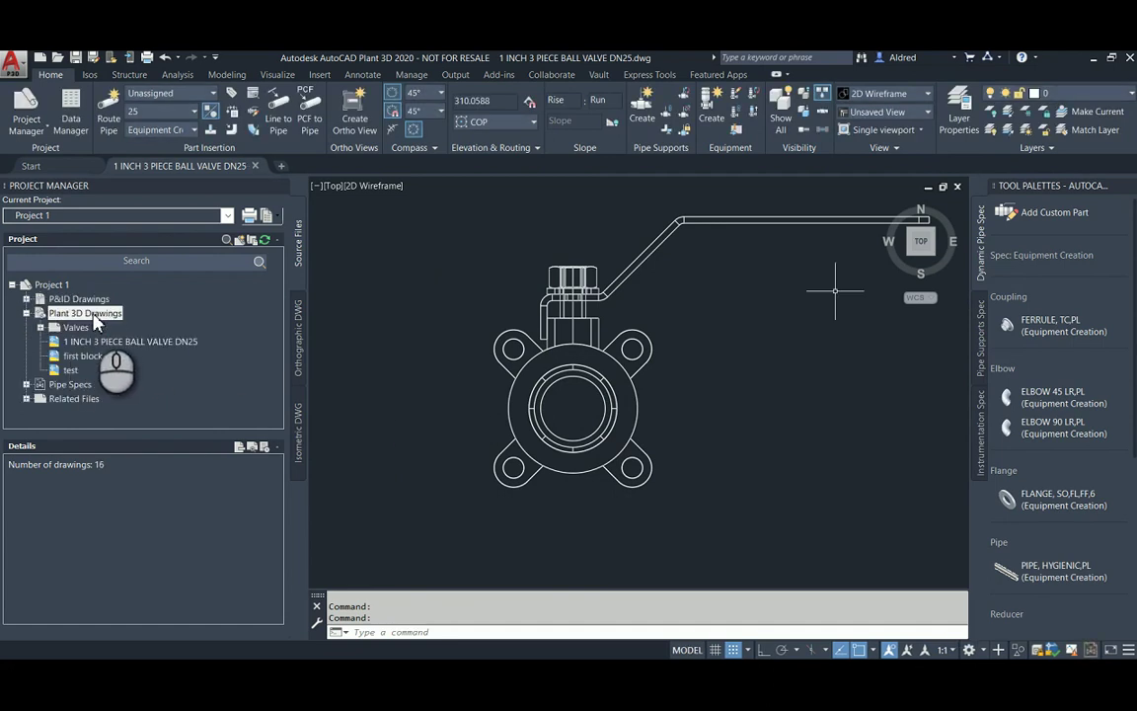
Step: Select the valve drawing and switch the viewport to Shaded, orbiting to view it in 3D
left_click(365, 186)
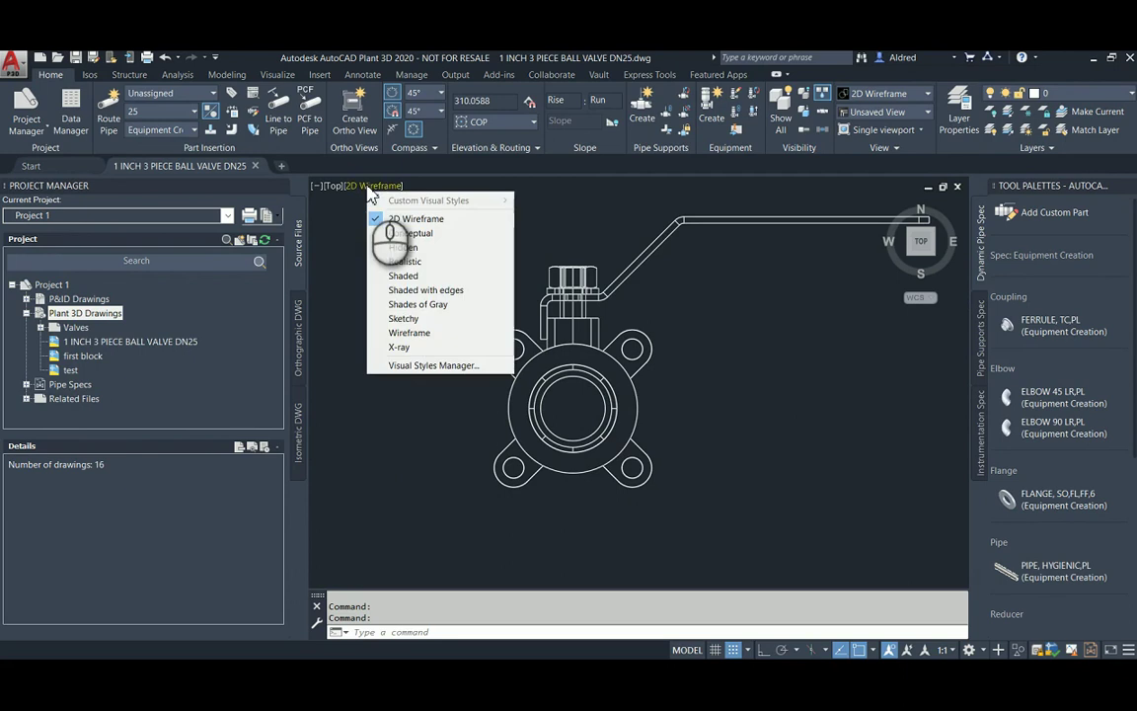
left_click(148, 342)
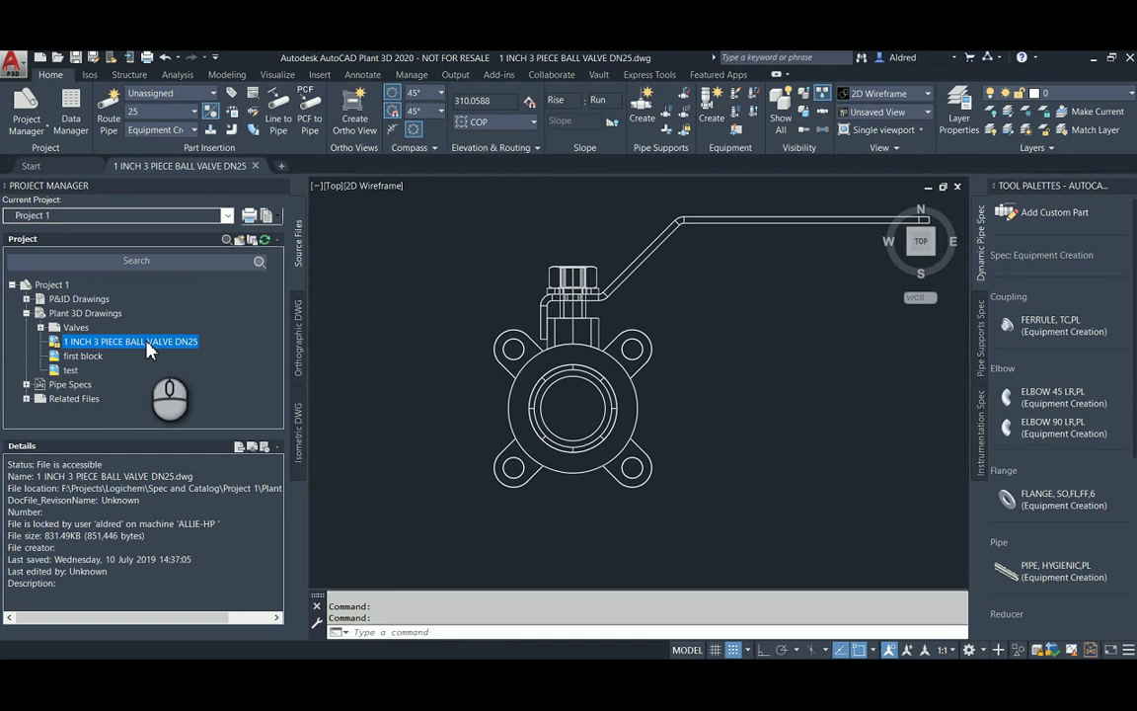
left_click(379, 188)
left_click(422, 278)
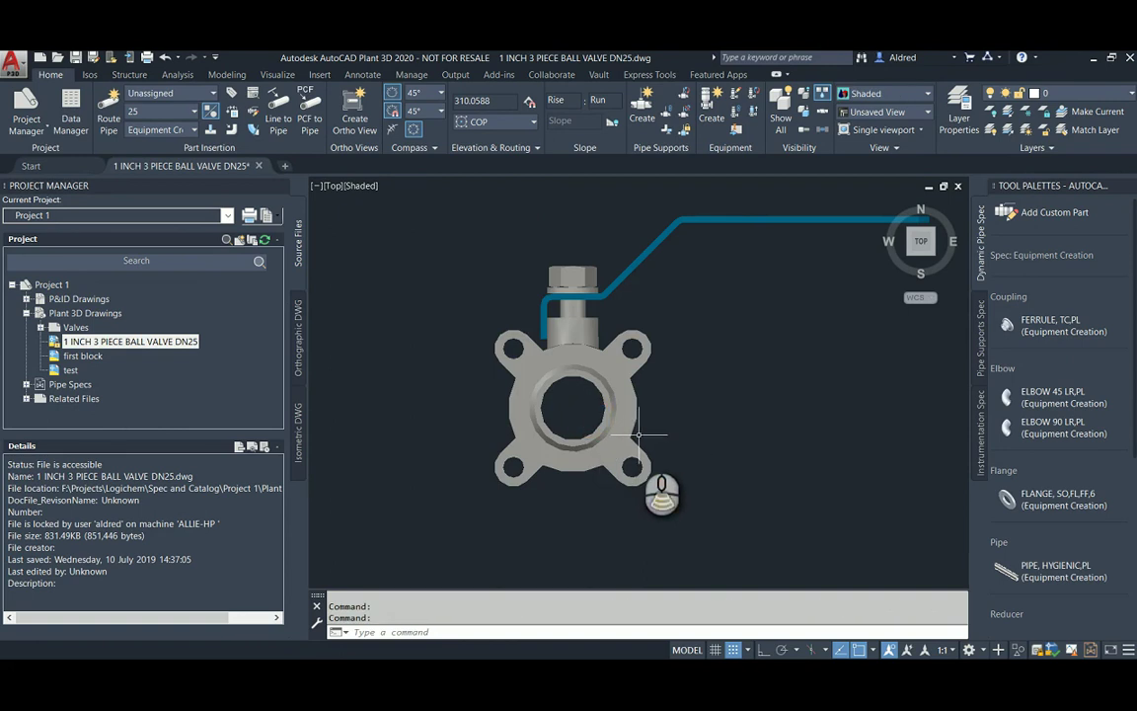
scroll(638, 435, "down", 2)
middle_click_drag(639, 434, 637, 377, "shift")
scroll(638, 377, "up", 5)
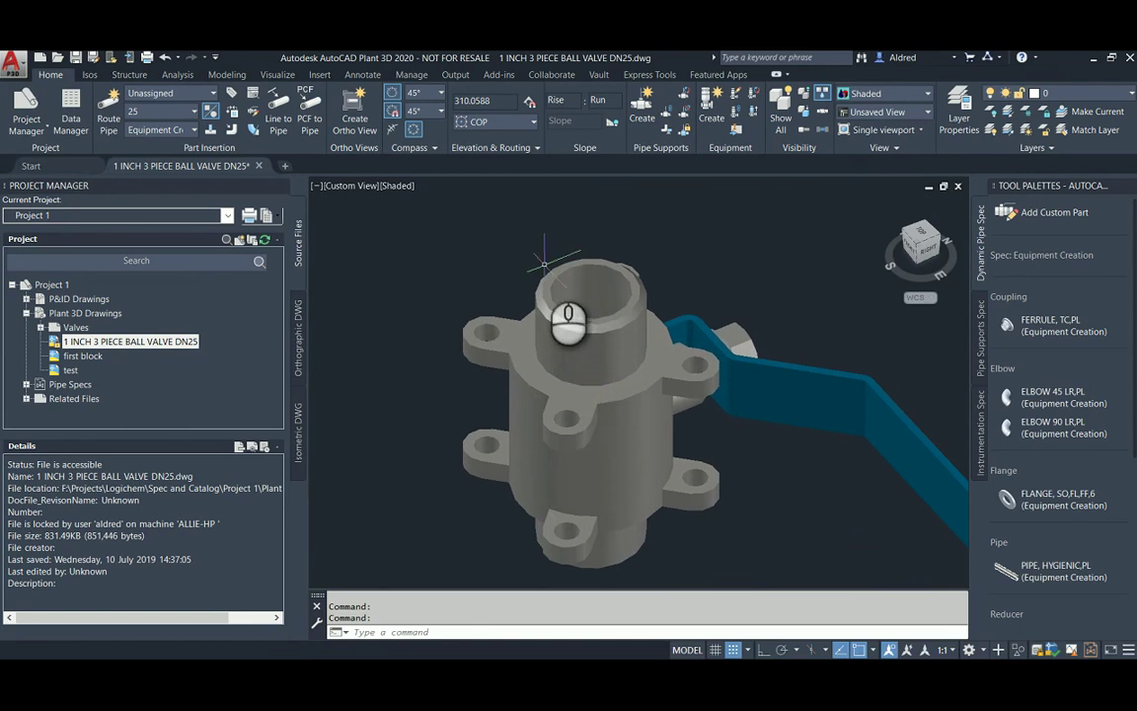
type("PLANT")
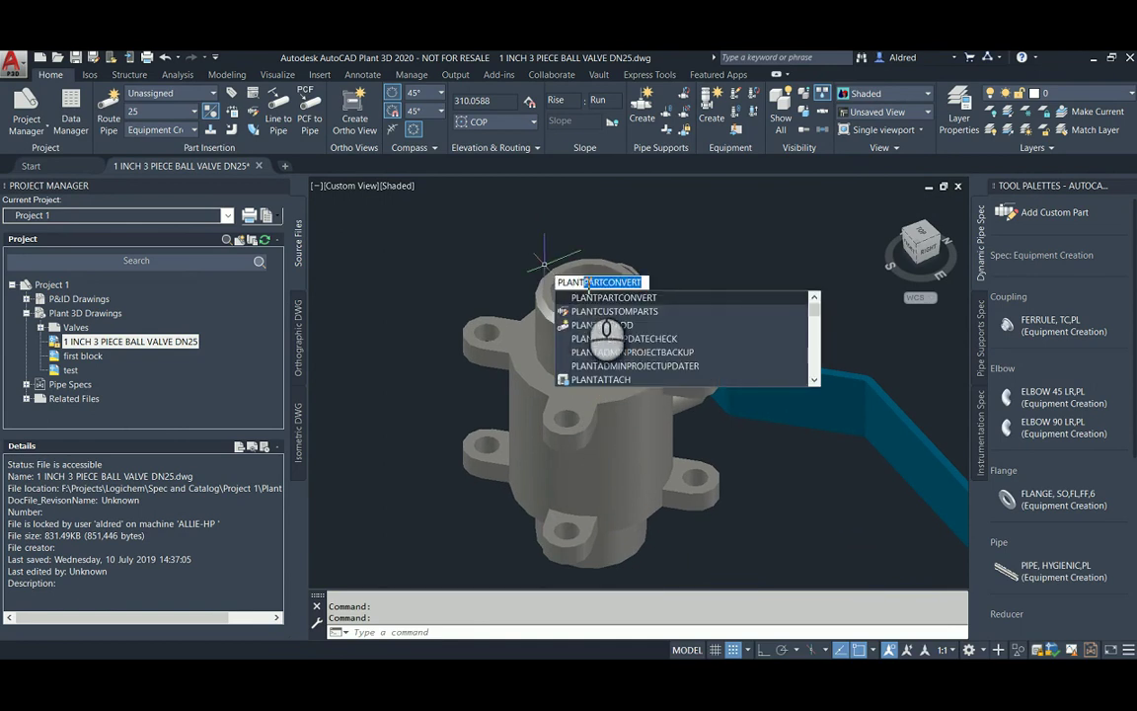
left_click(579, 294)
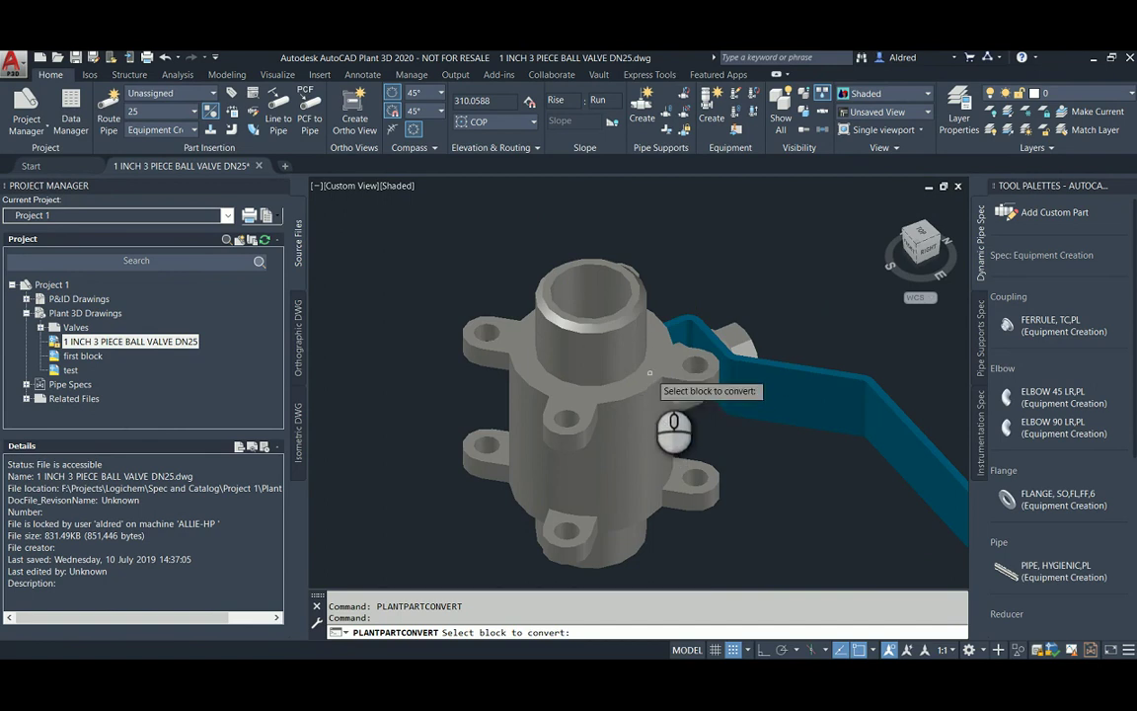
key("Escape")
scroll(622, 395, "down", 3)
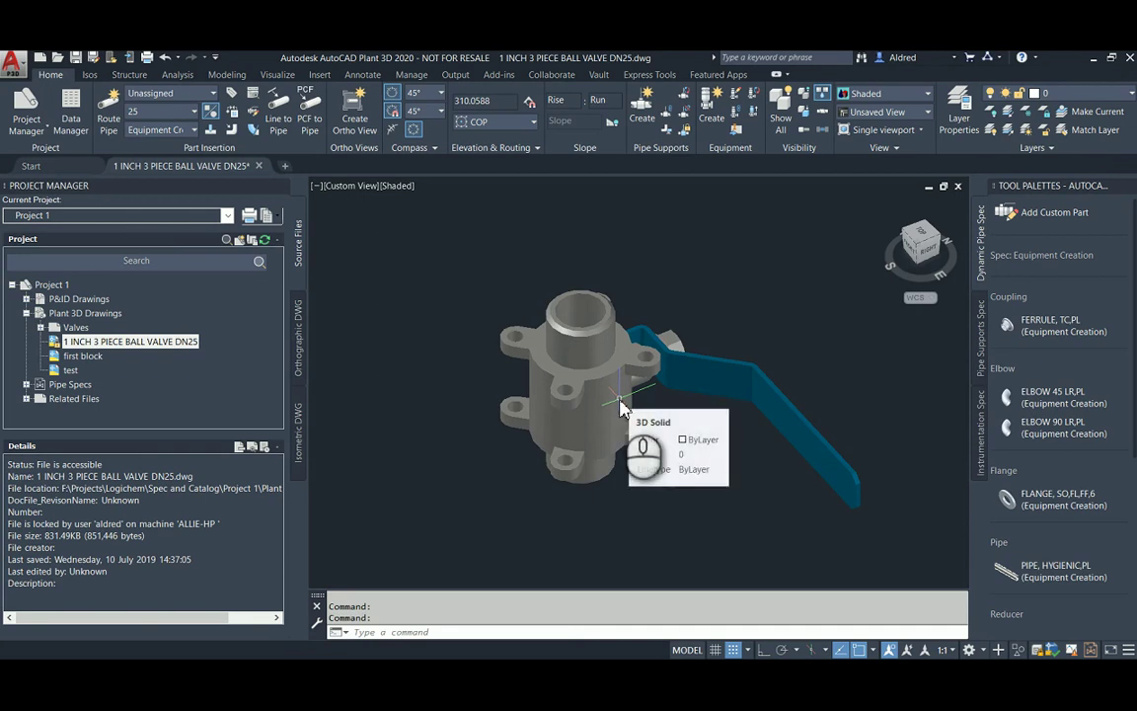
type("BLOCK")
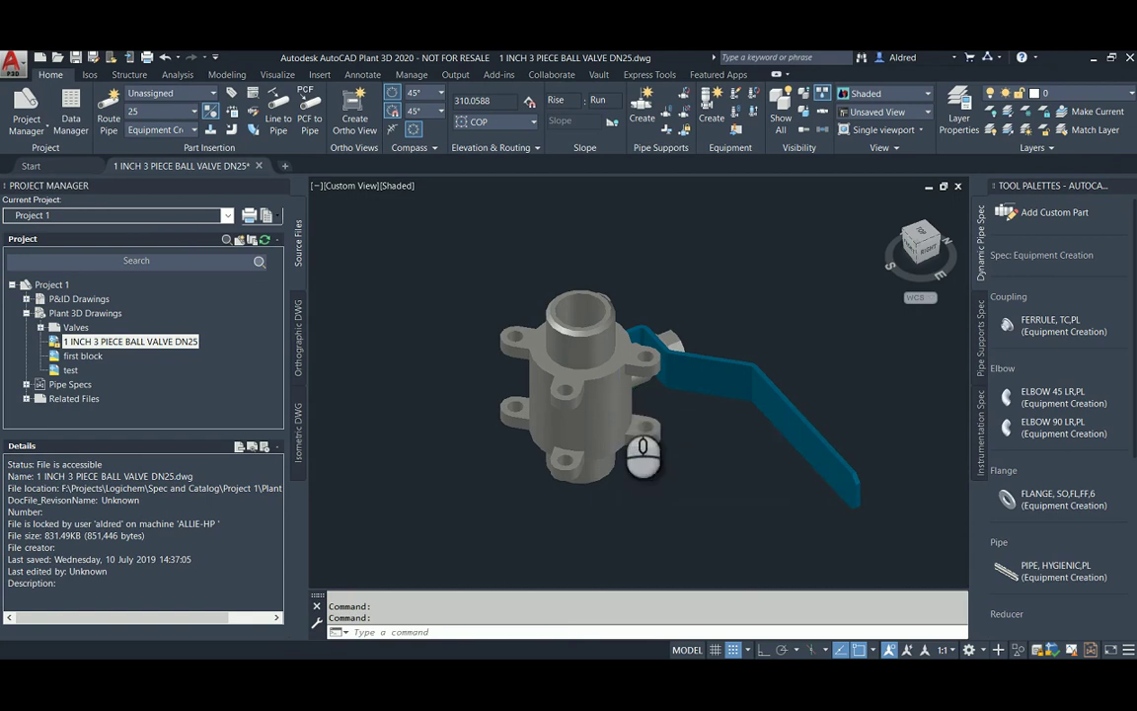
Step: Start a block named DN 25 Ball Valve, based at the valve's top opening centre
type("block")
key("Return")
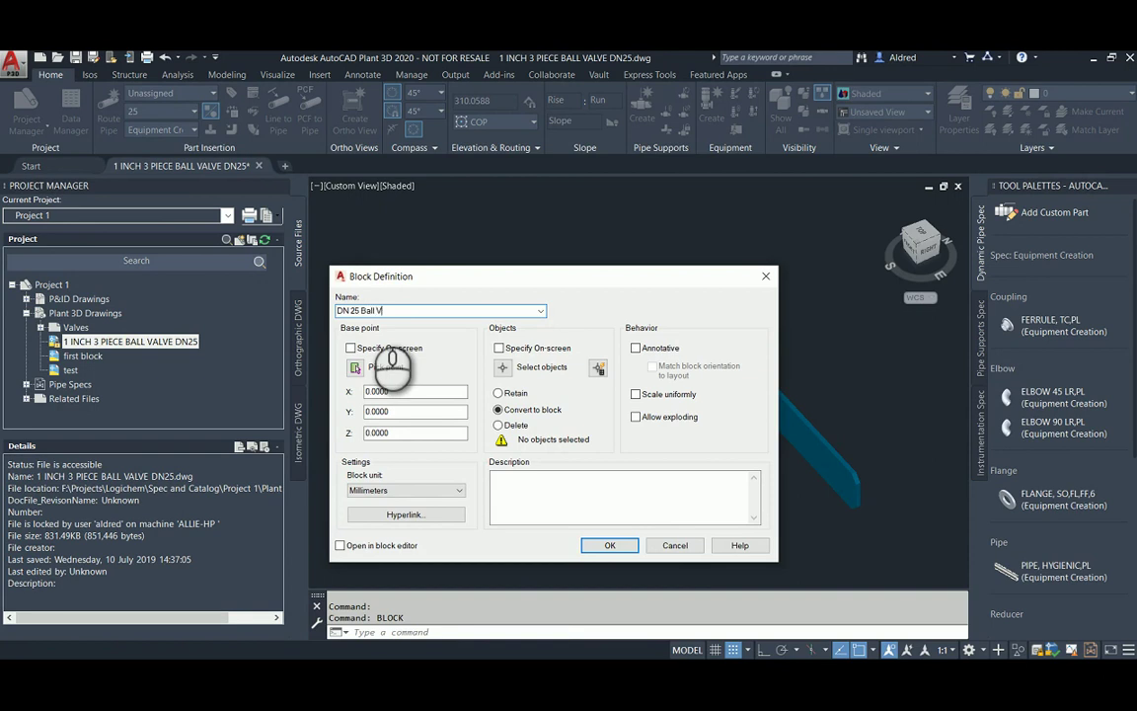
type("DN 25 Ball Valve")
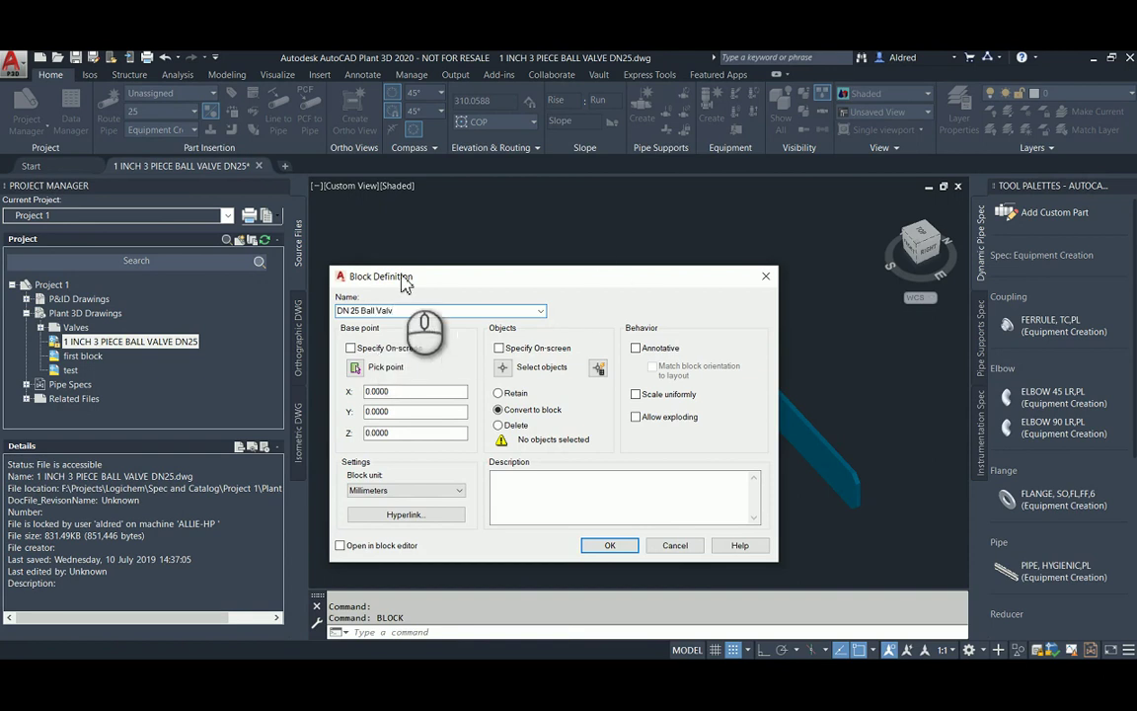
left_click(355, 368)
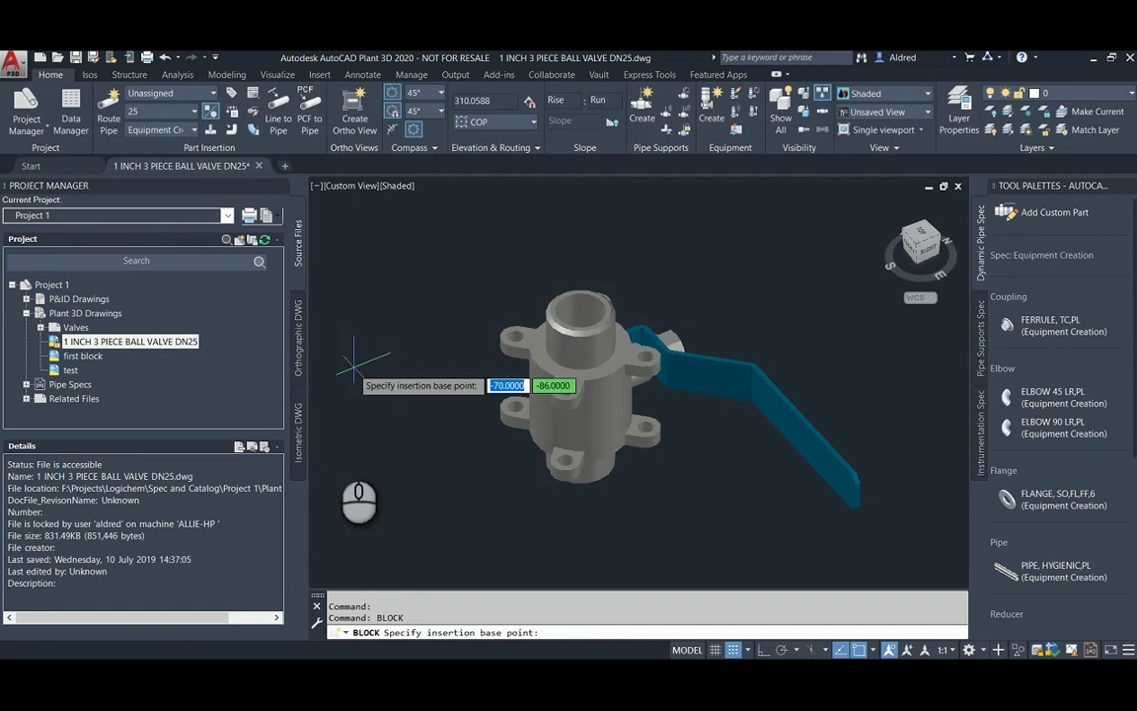
scroll(543, 308, "up", 2)
right_click(599, 348, "shift")
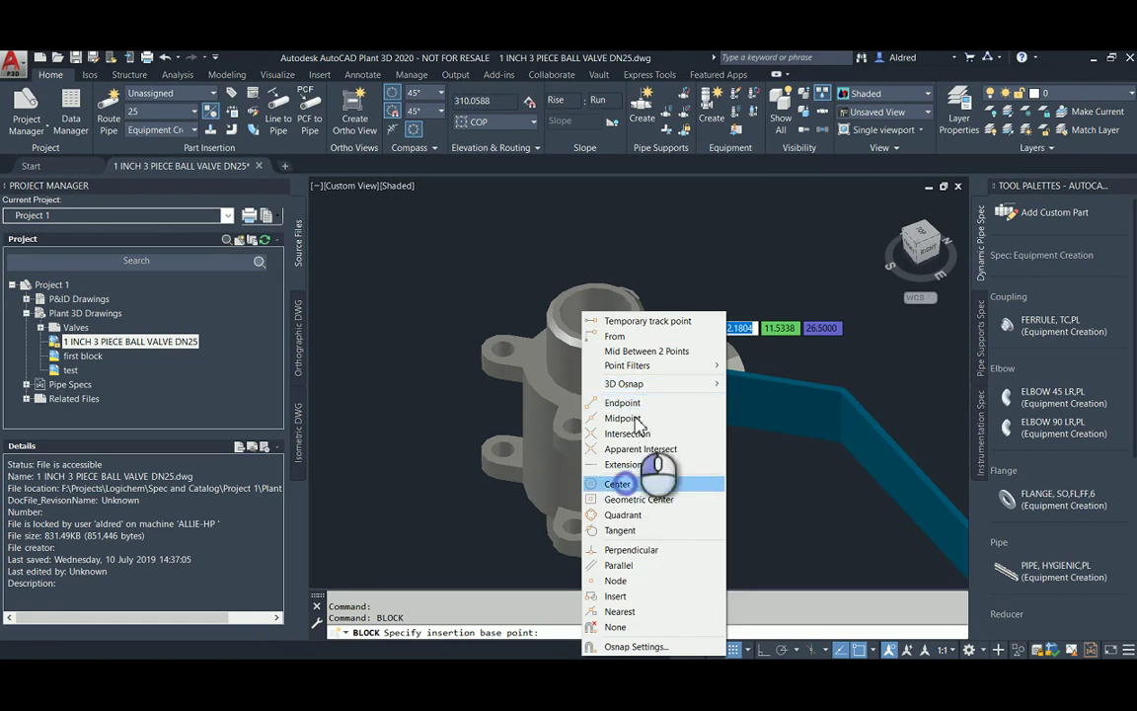
left_click(619, 484)
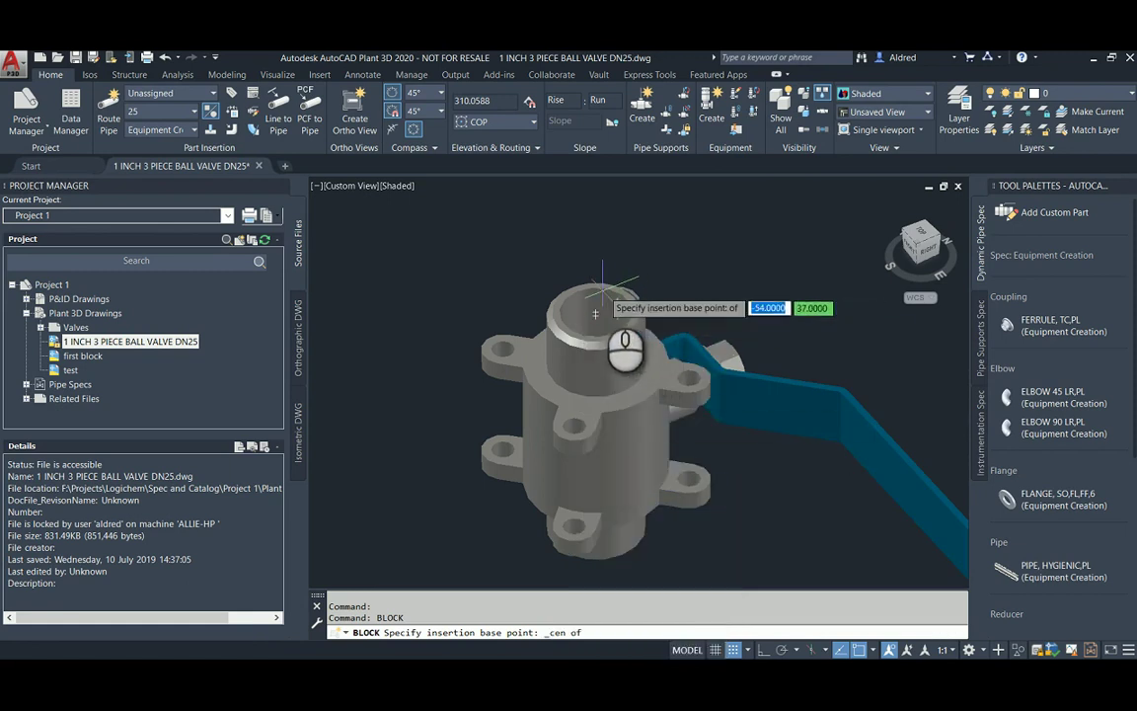
middle_click_drag(595, 314, 647, 314, "shift")
left_click(633, 256)
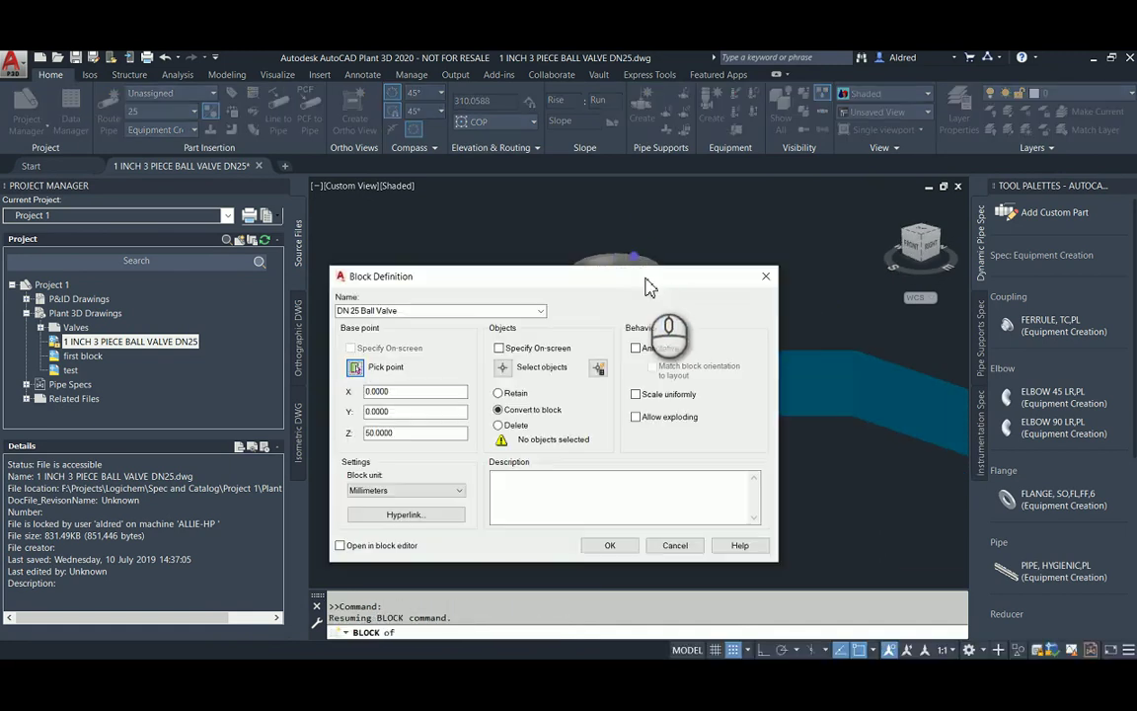
Step: Window-select the valve's four objects and create the block
left_click(503, 367)
left_click(844, 501)
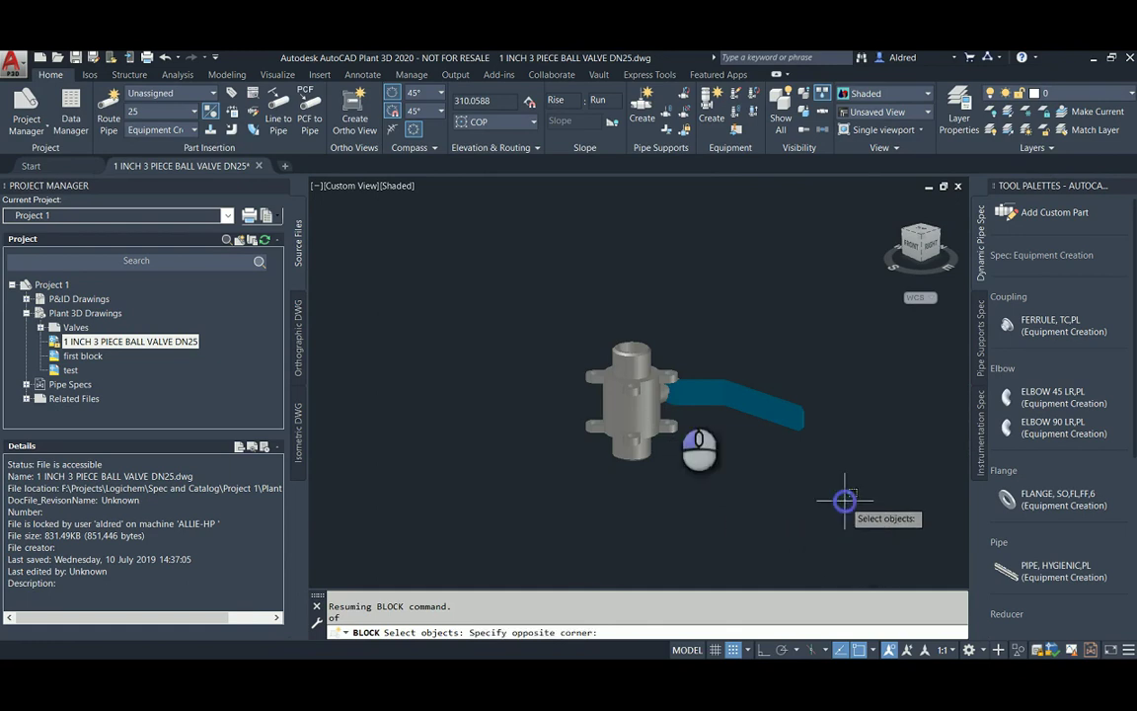
left_click(546, 304)
right_click(483, 312)
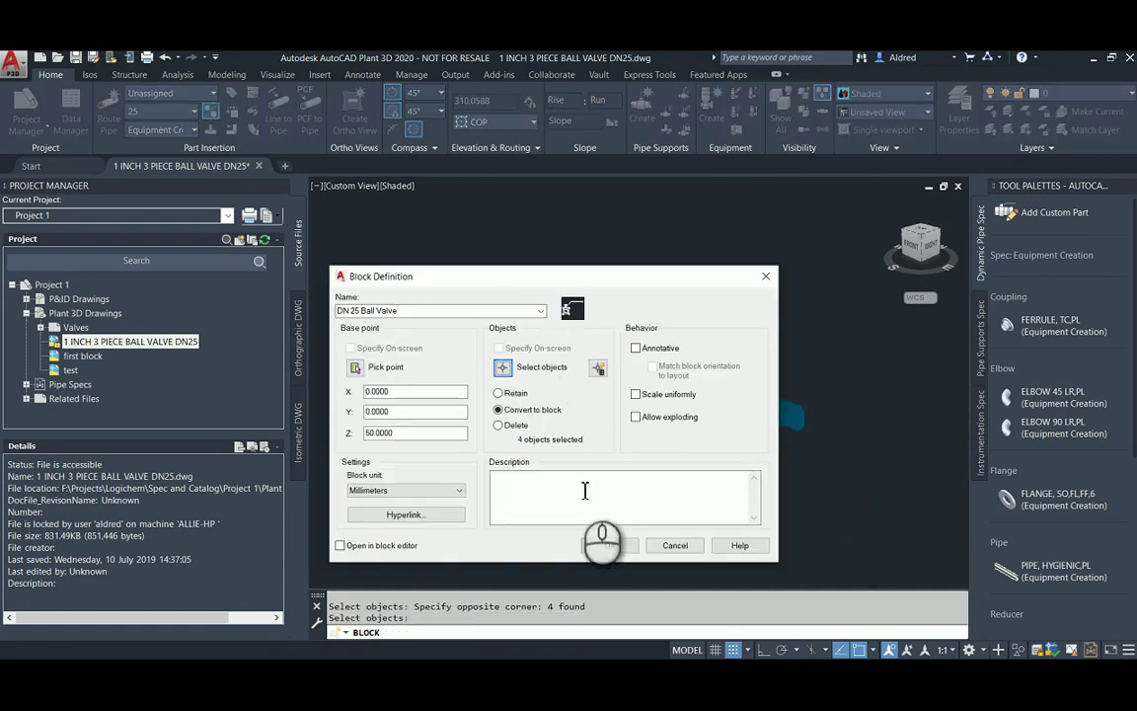
left_click(606, 542)
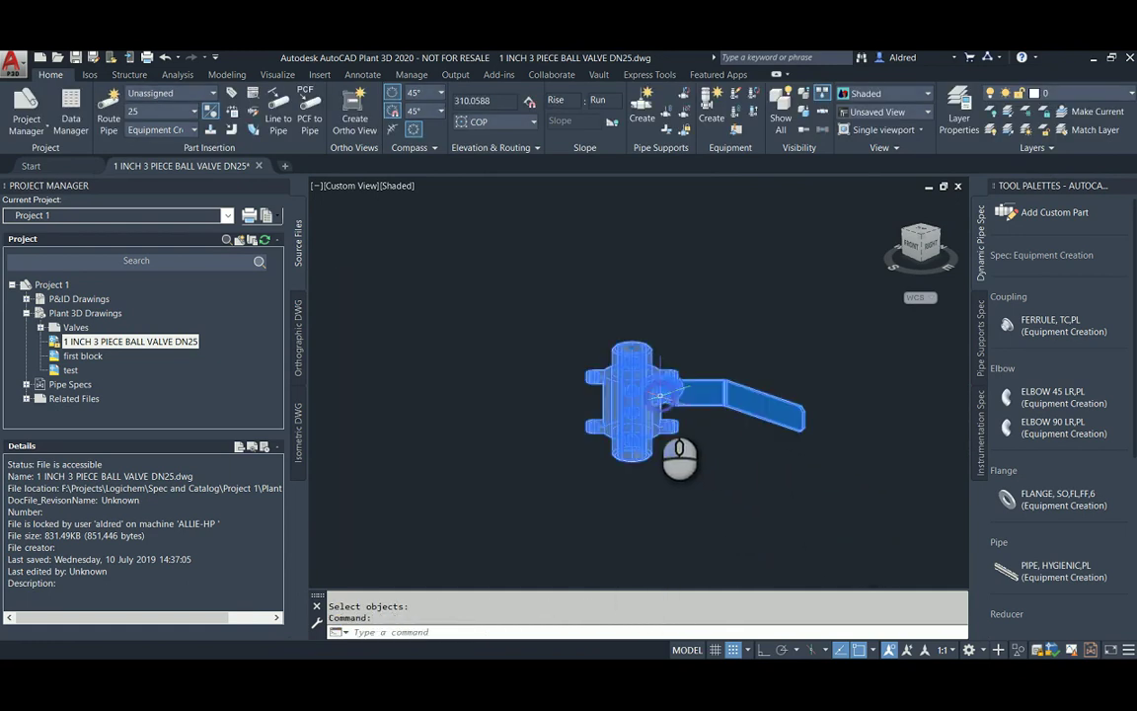
middle_click_drag(649, 387, 643, 424, "shift")
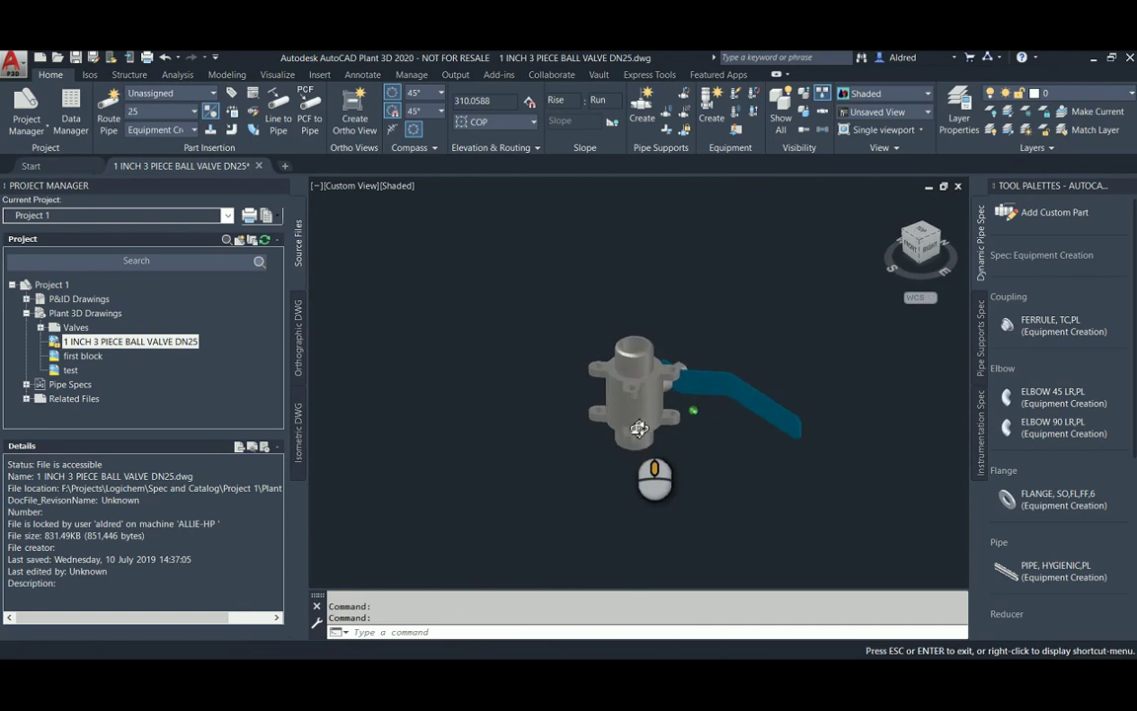
scroll(622, 355, "up", 5)
key("Escape")
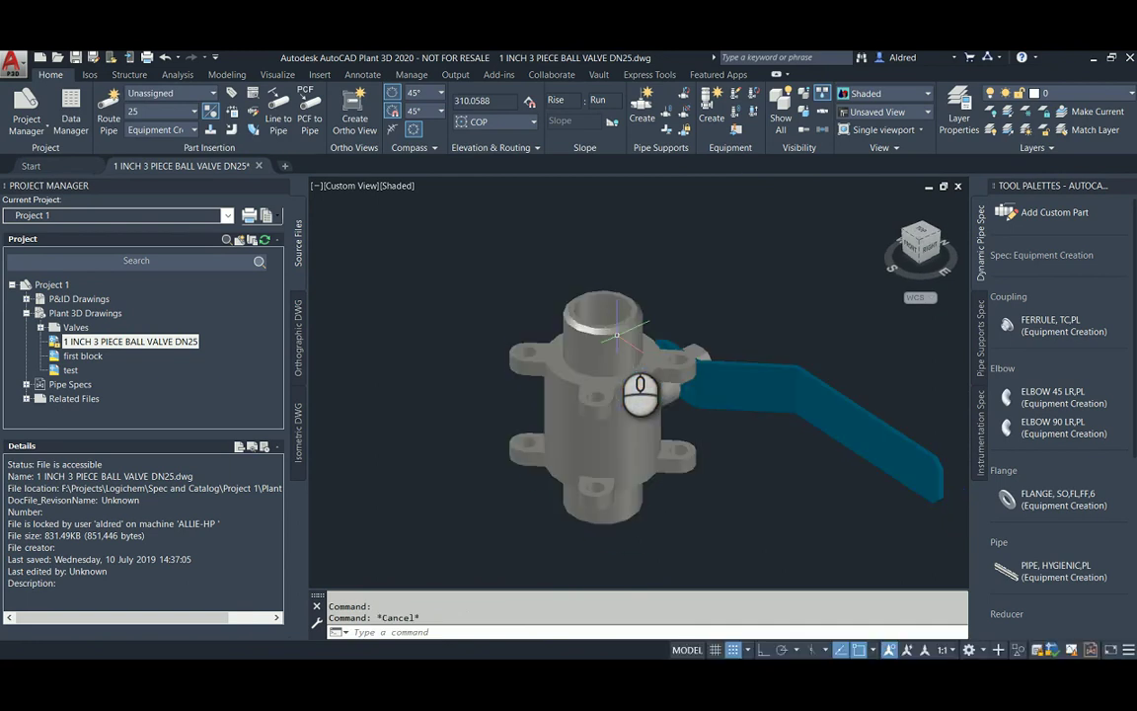
Step: Run PLANTPARTCONVERT on the valve block and add a port at the top opening centre
type("plant")
key("Return")
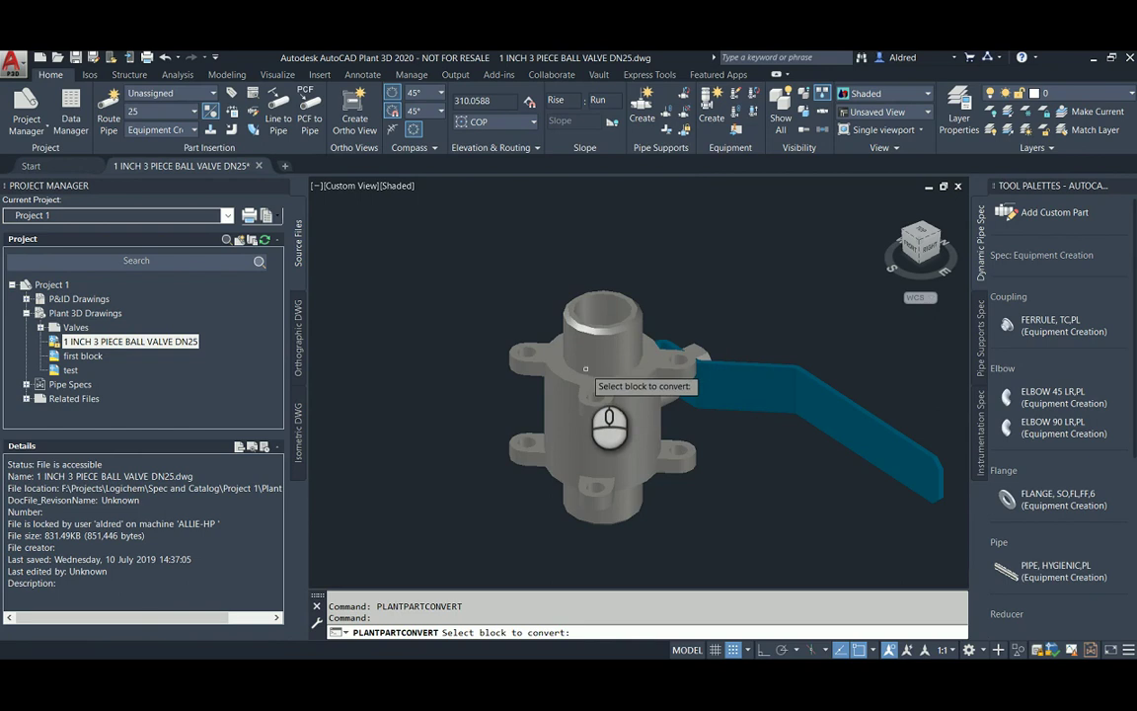
left_click(597, 367)
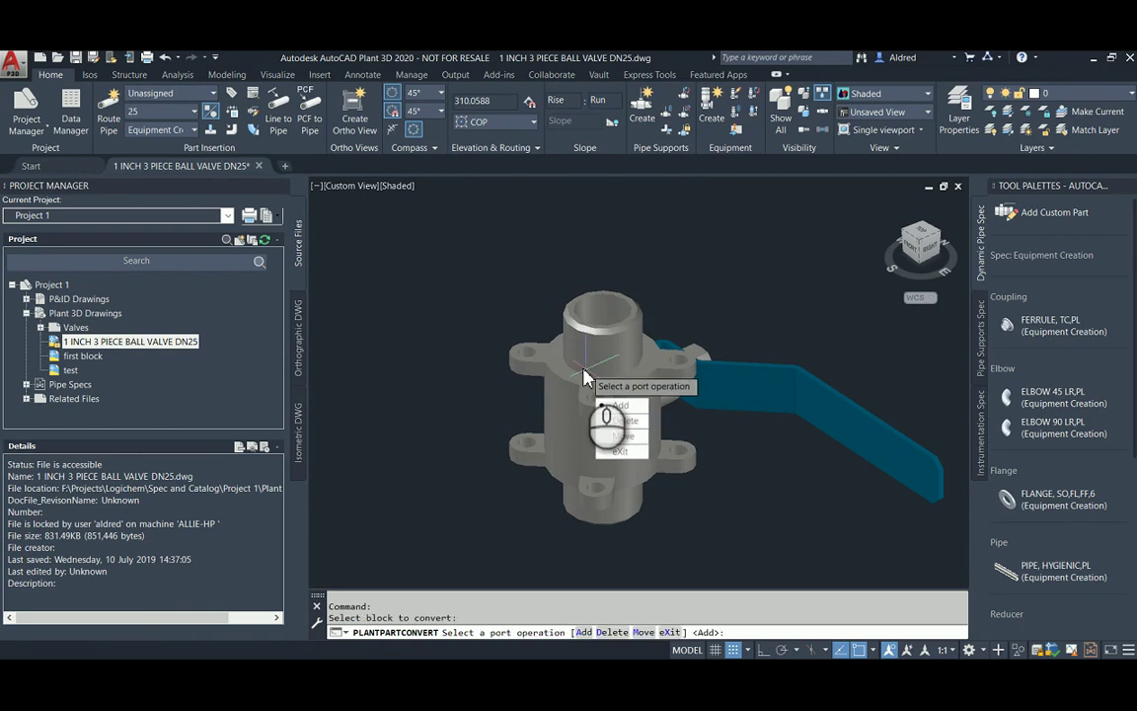
left_click(634, 409)
scroll(592, 321, "up", 3)
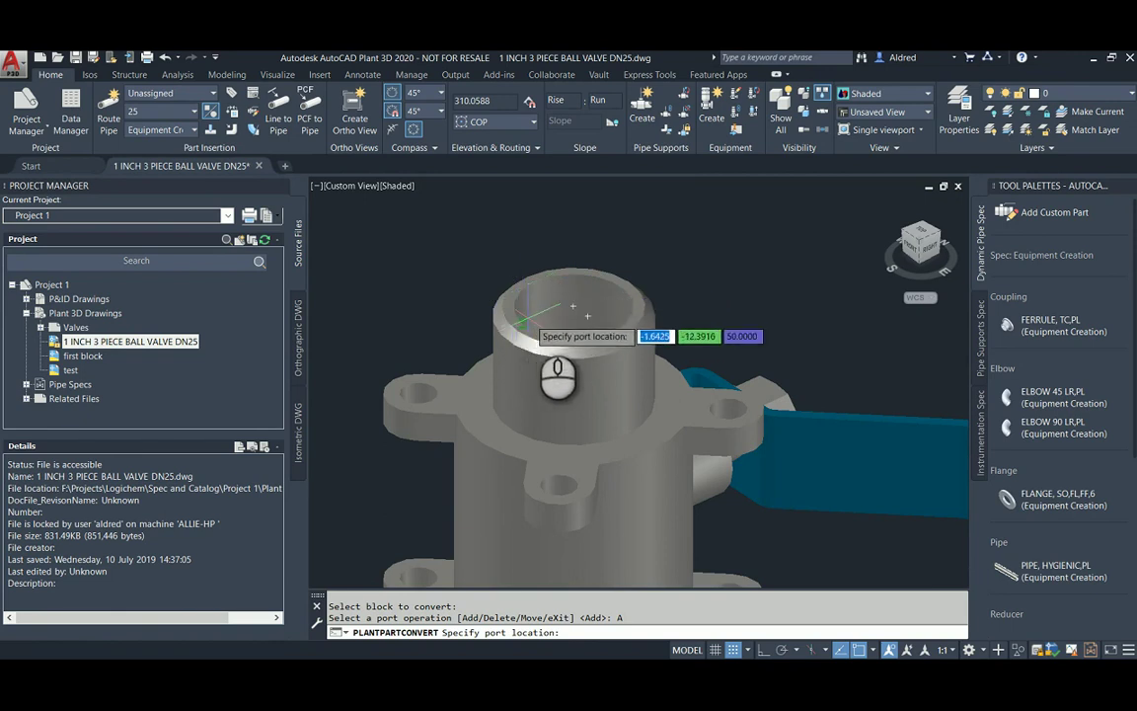
right_click(538, 322, "shift")
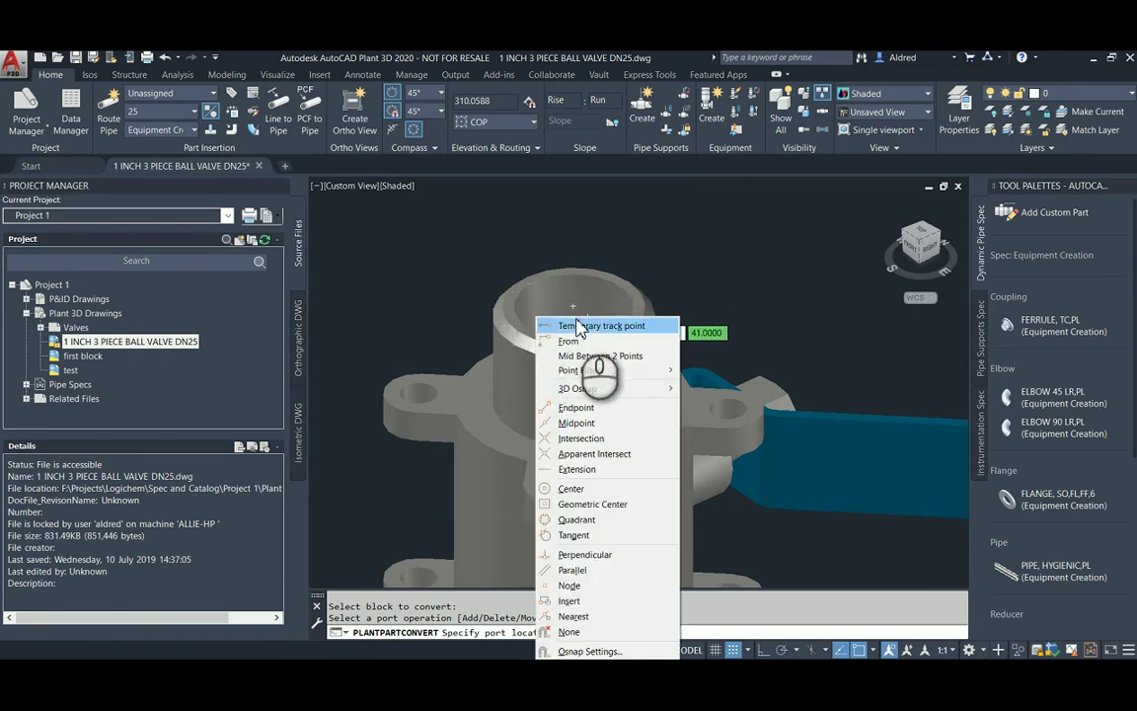
left_click(595, 489)
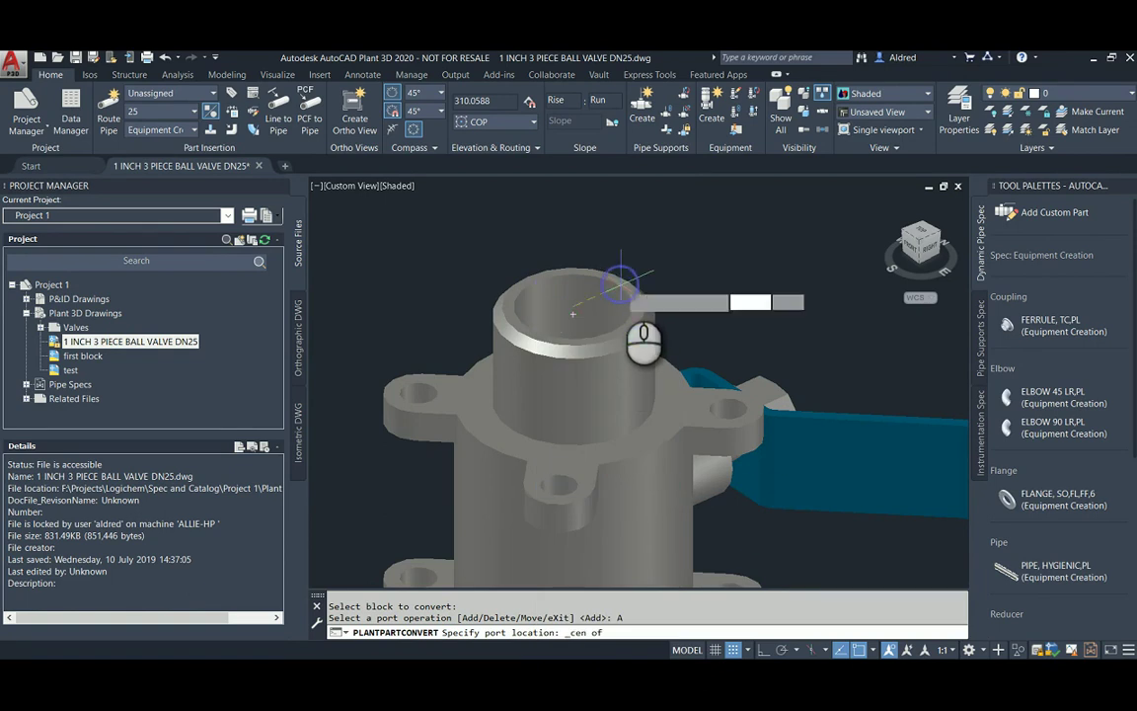
left_click(573, 310)
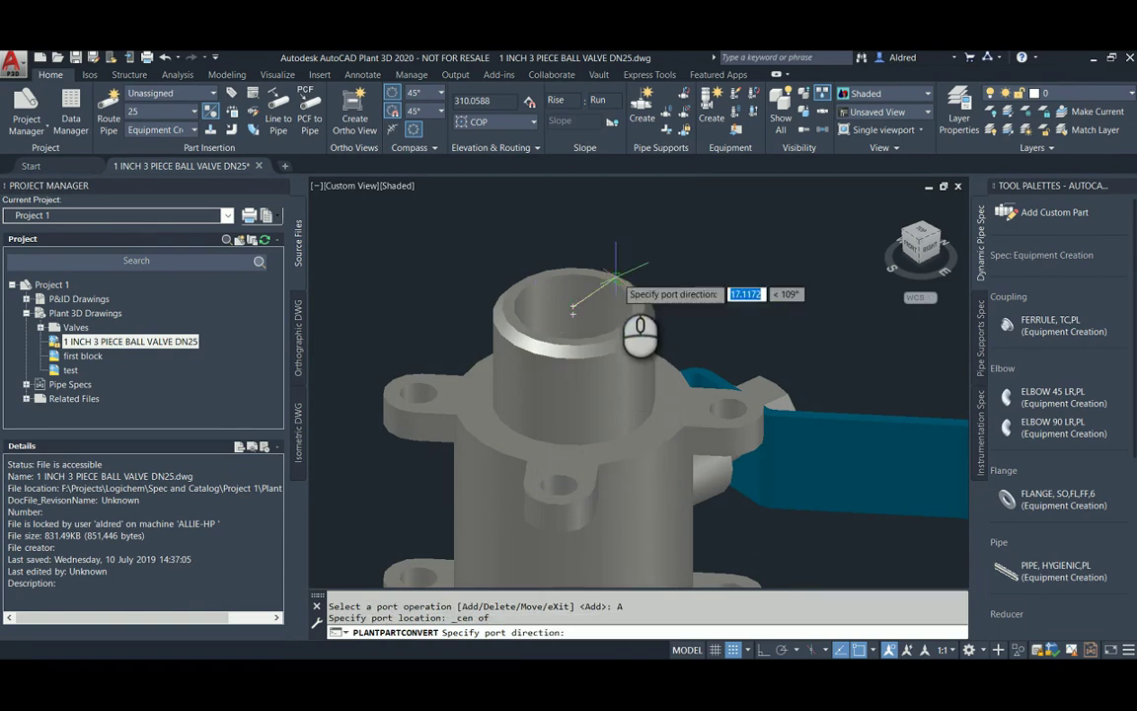
Step: Point the top port vertically upward with Ortho on and accept it
key("F8")
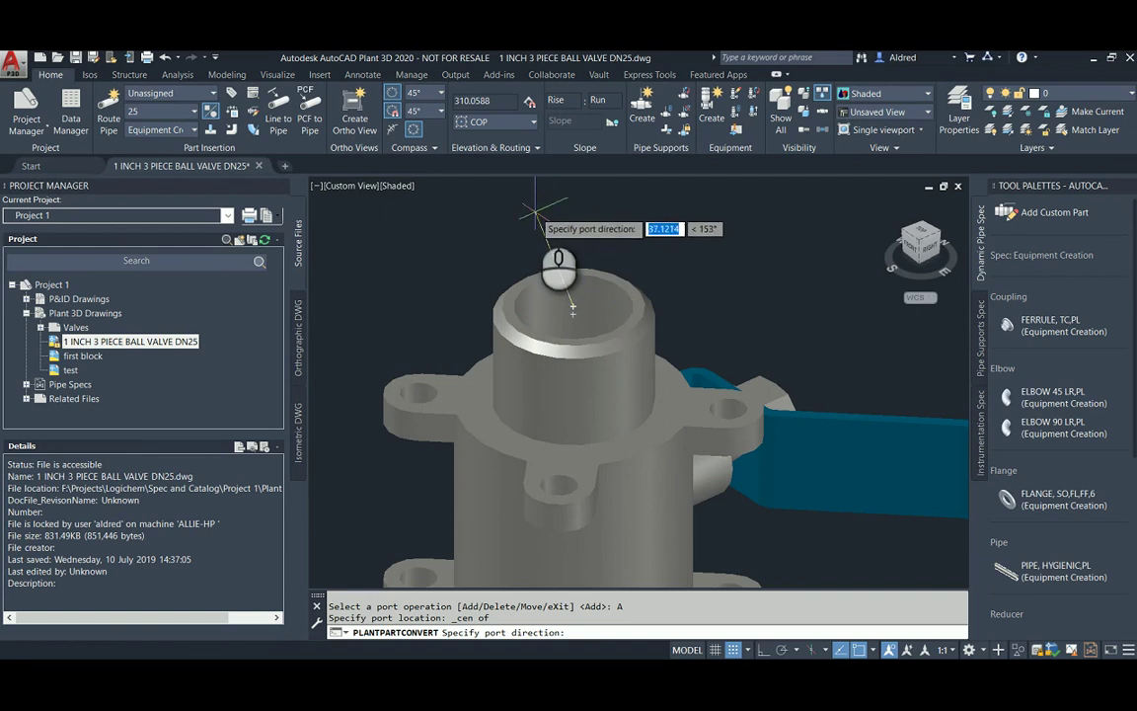
left_click(591, 252)
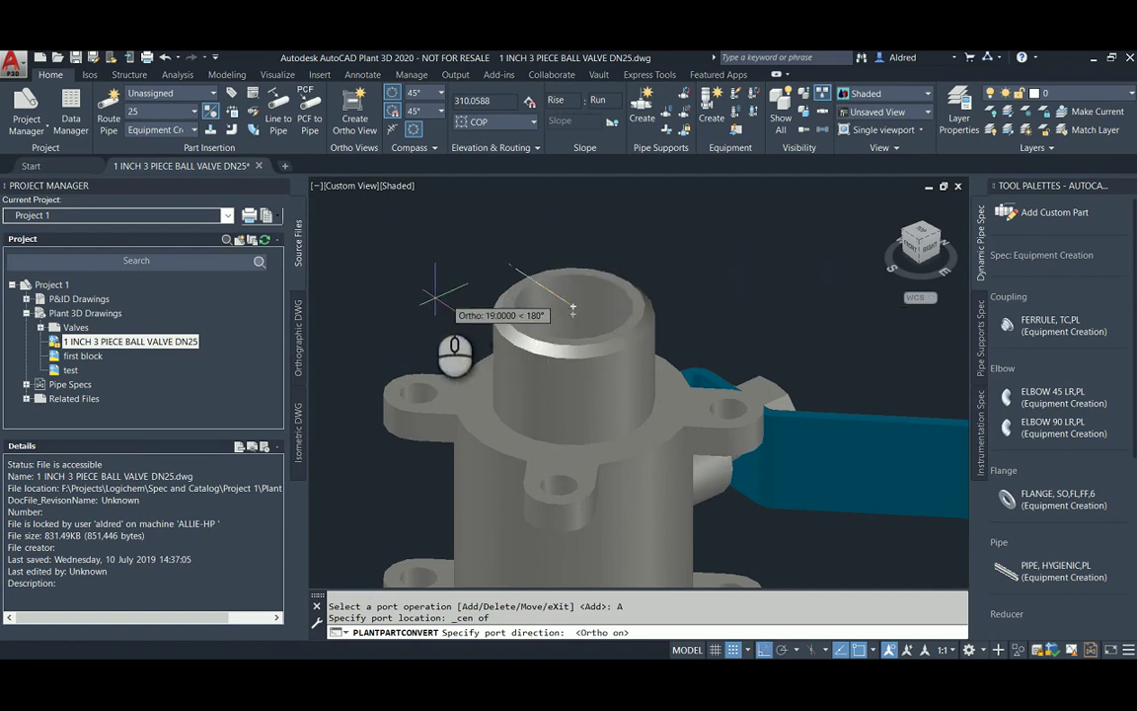
left_click(548, 227)
left_click(593, 257)
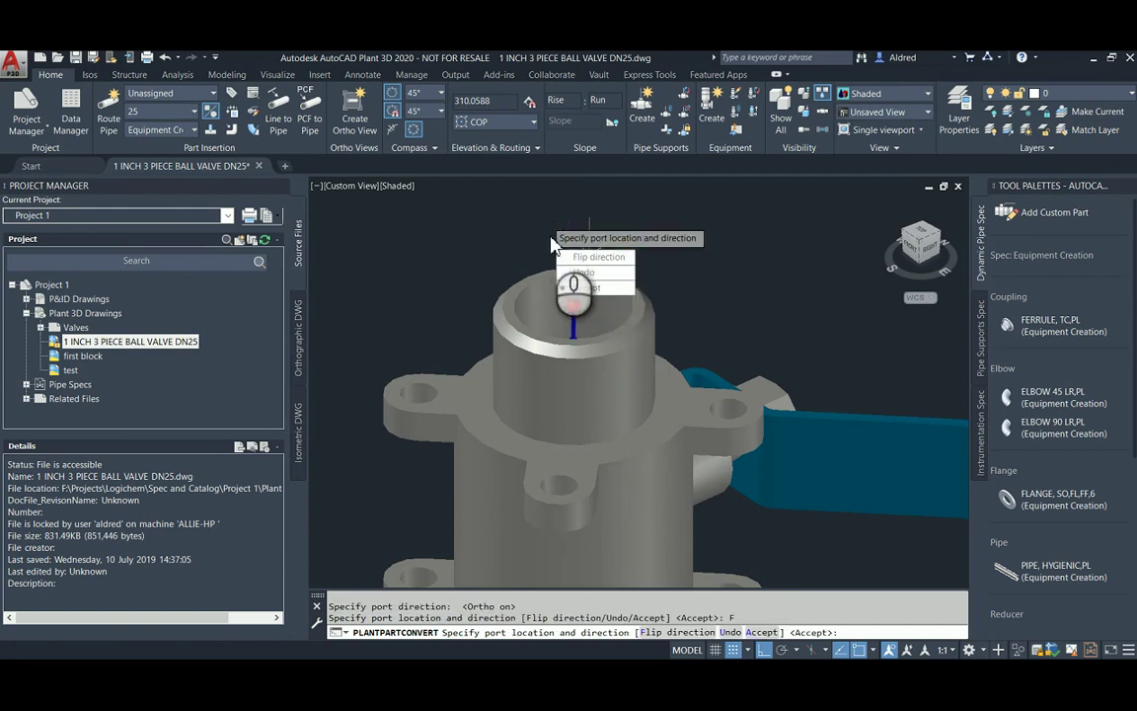
middle_click_drag(511, 399, 558, 381)
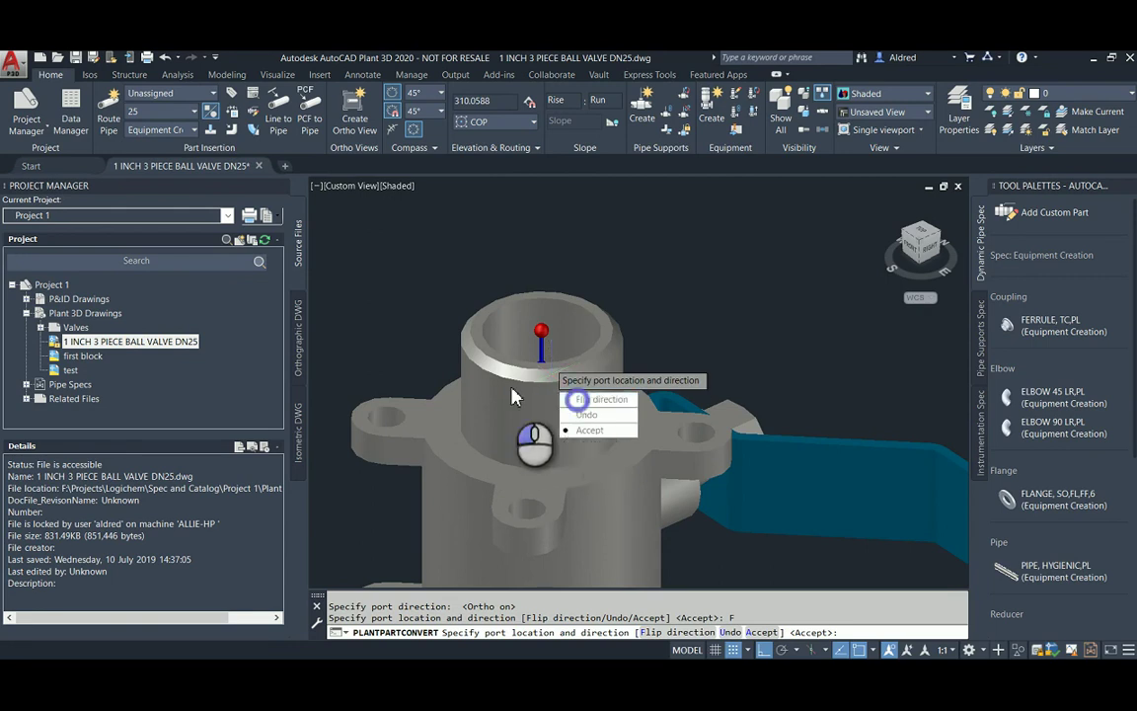
left_click(592, 399)
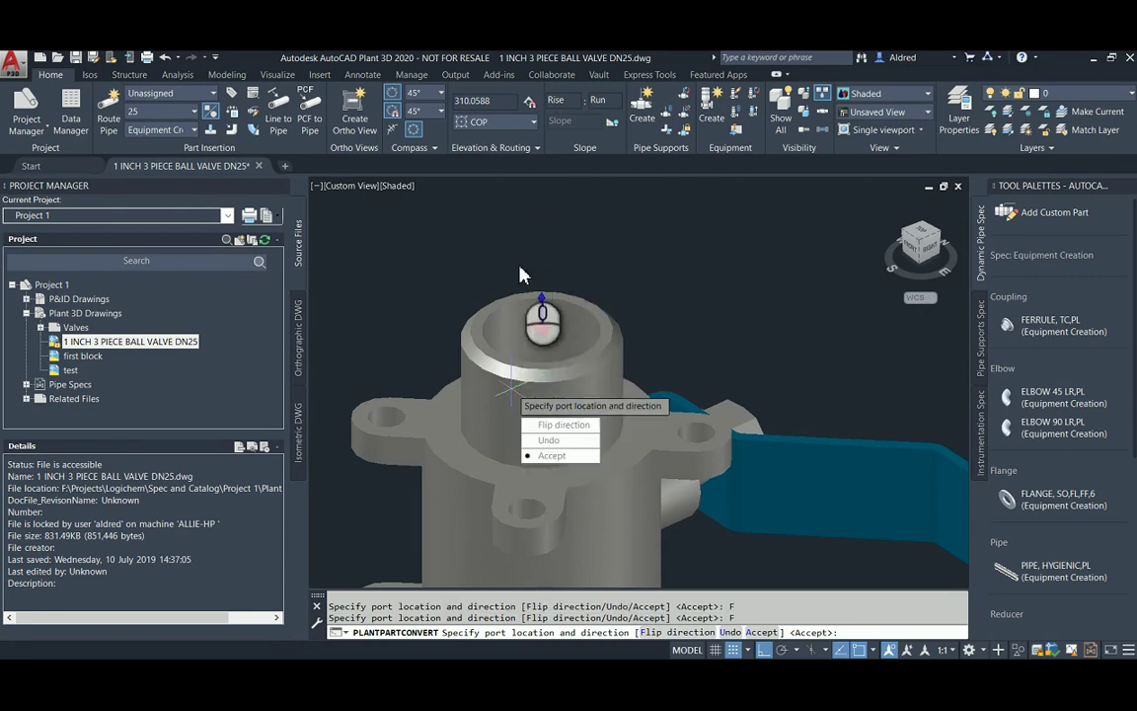
left_click(549, 455)
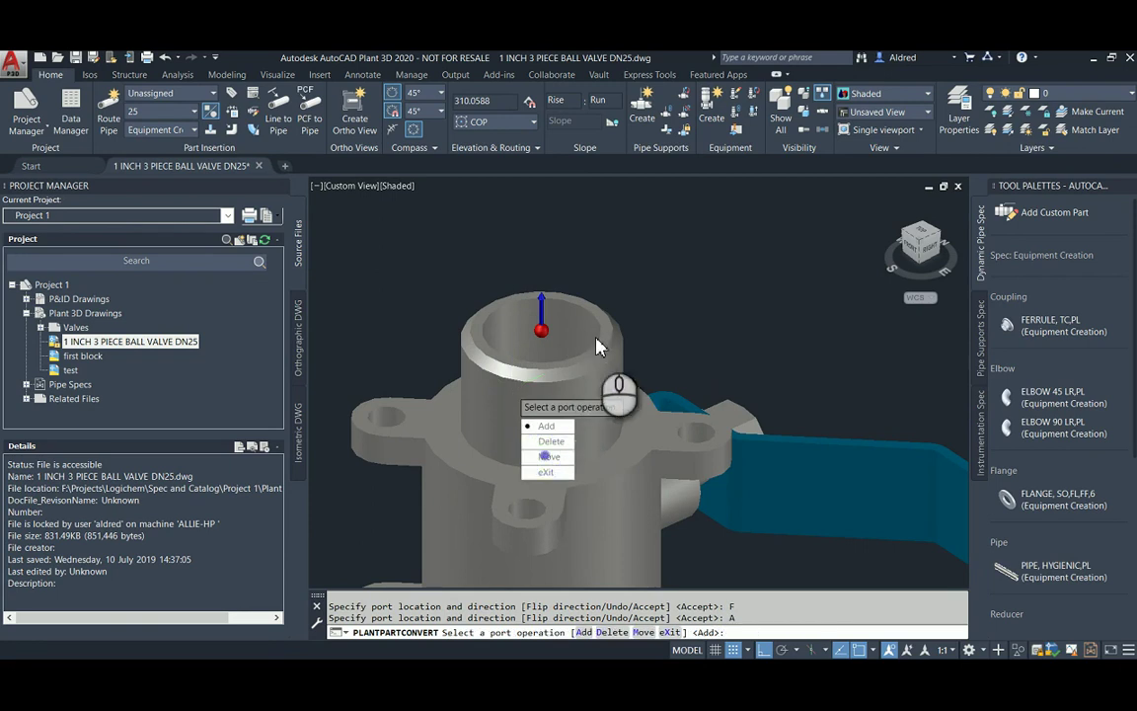
Step: Add a second port at the centre of the valve's bottom opening
scroll(646, 425, "down", 5)
scroll(646, 427, "up", 4)
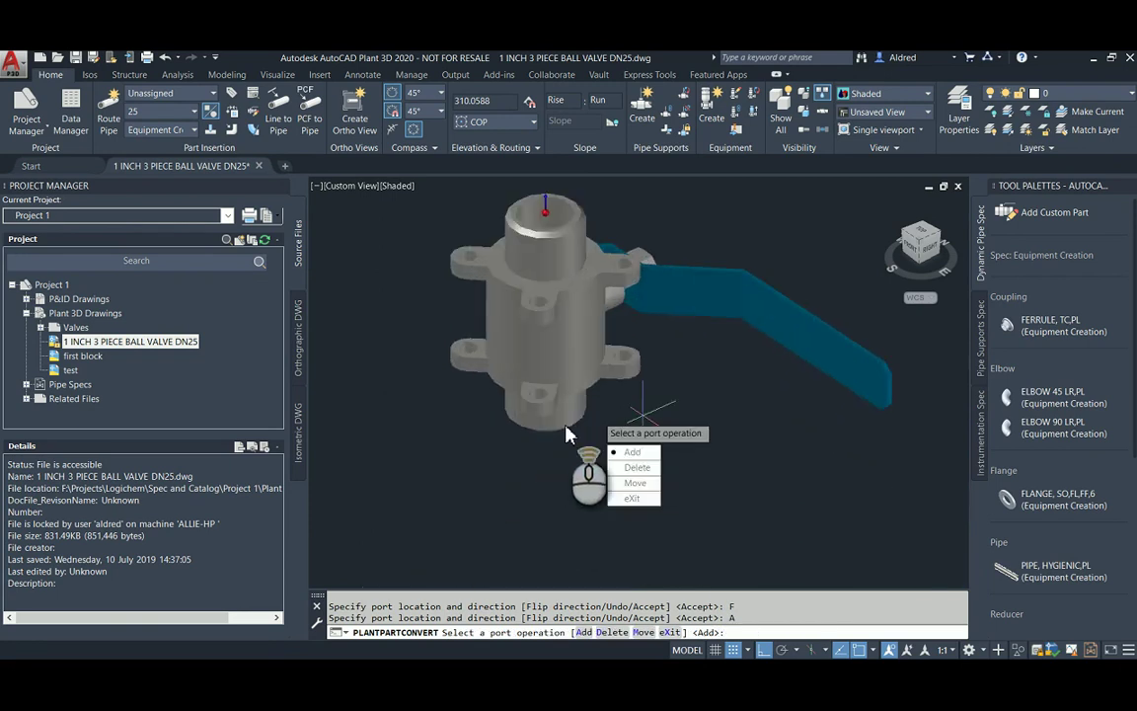
left_click(604, 461)
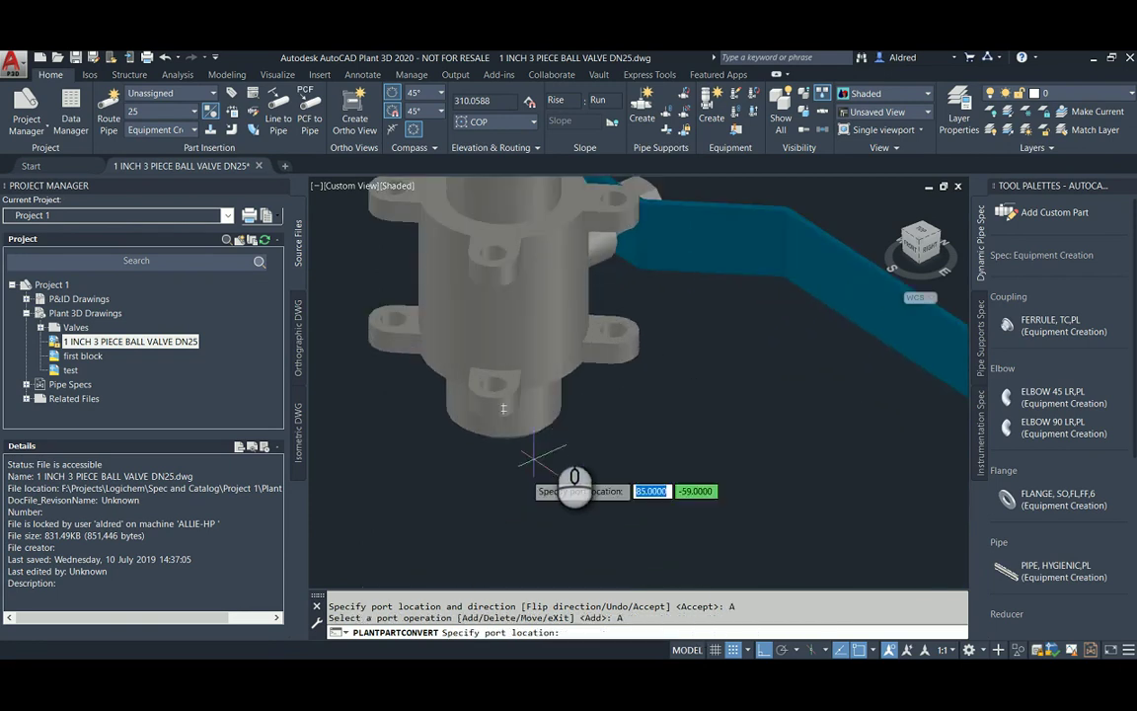
middle_click_drag(533, 423, 626, 314, "shift")
scroll(578, 457, "up", 4)
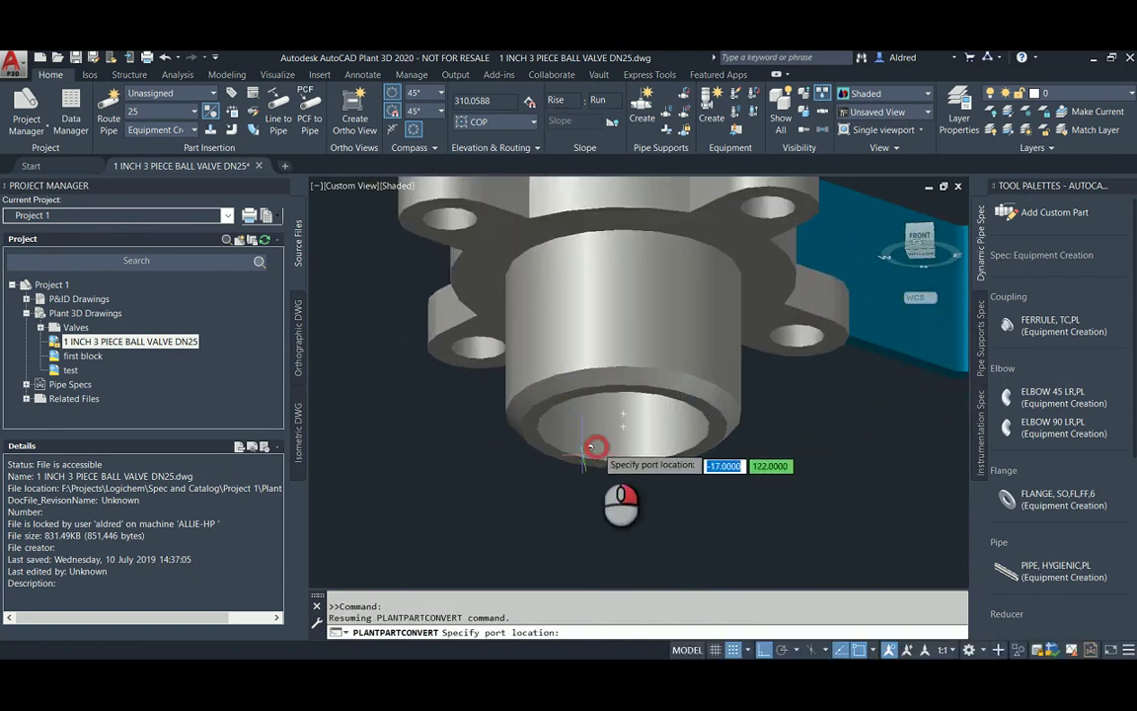
right_click(599, 450, "shift")
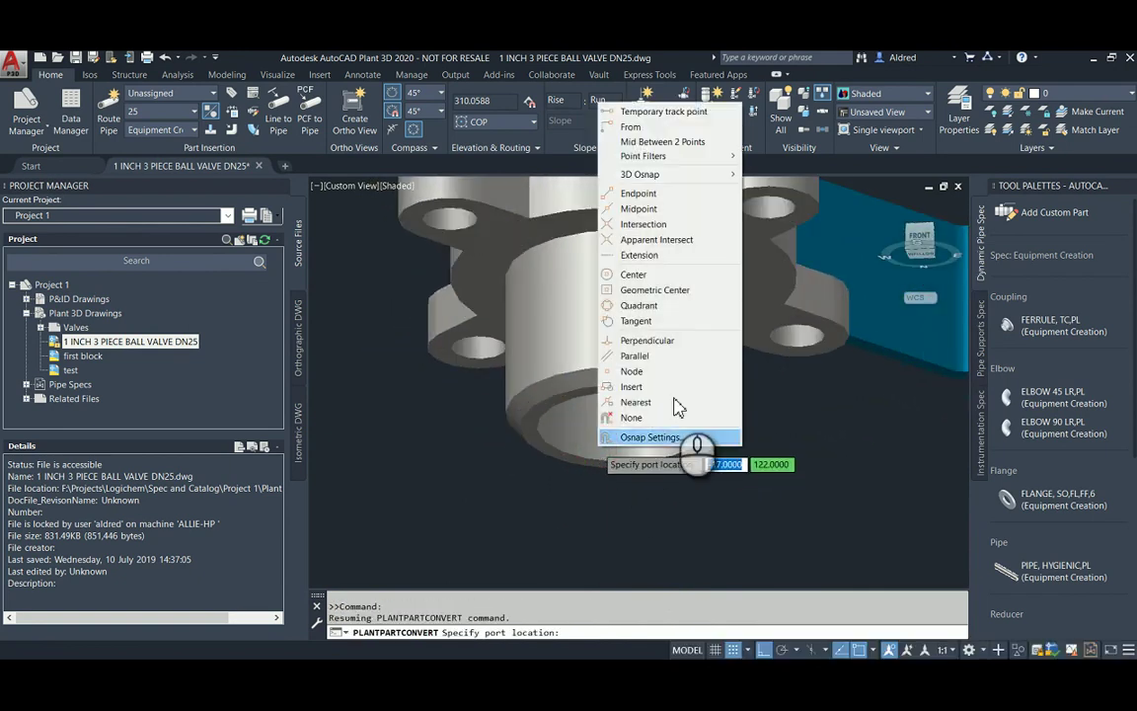
left_click(651, 274)
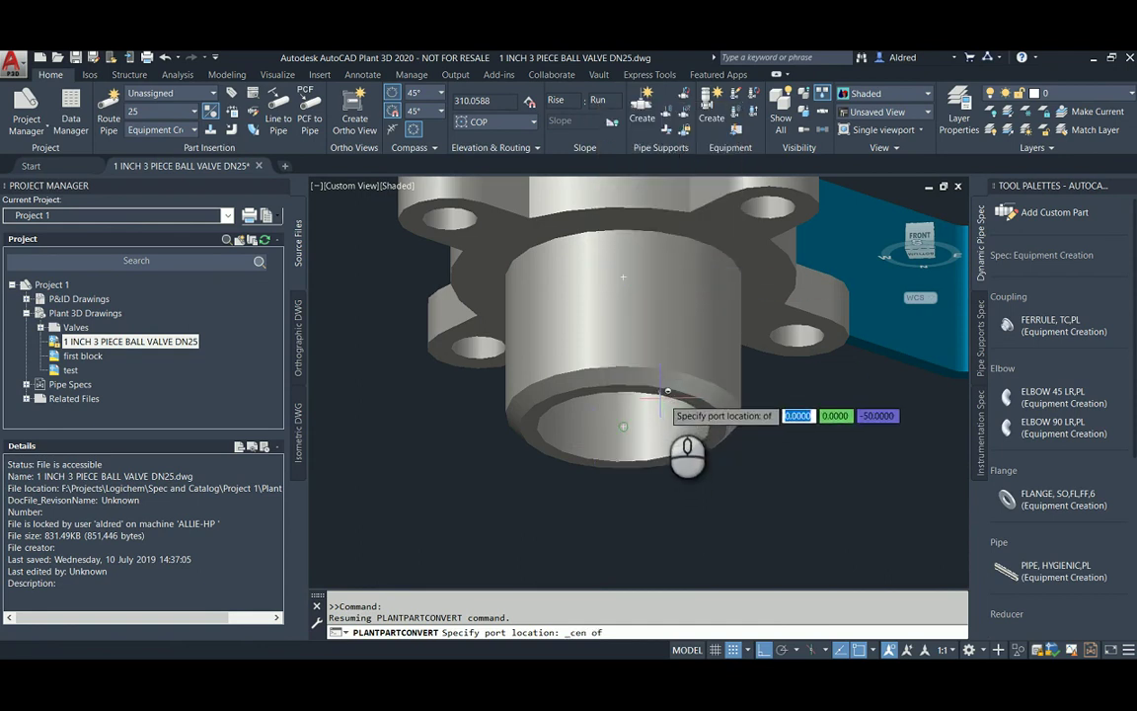
left_click(664, 396)
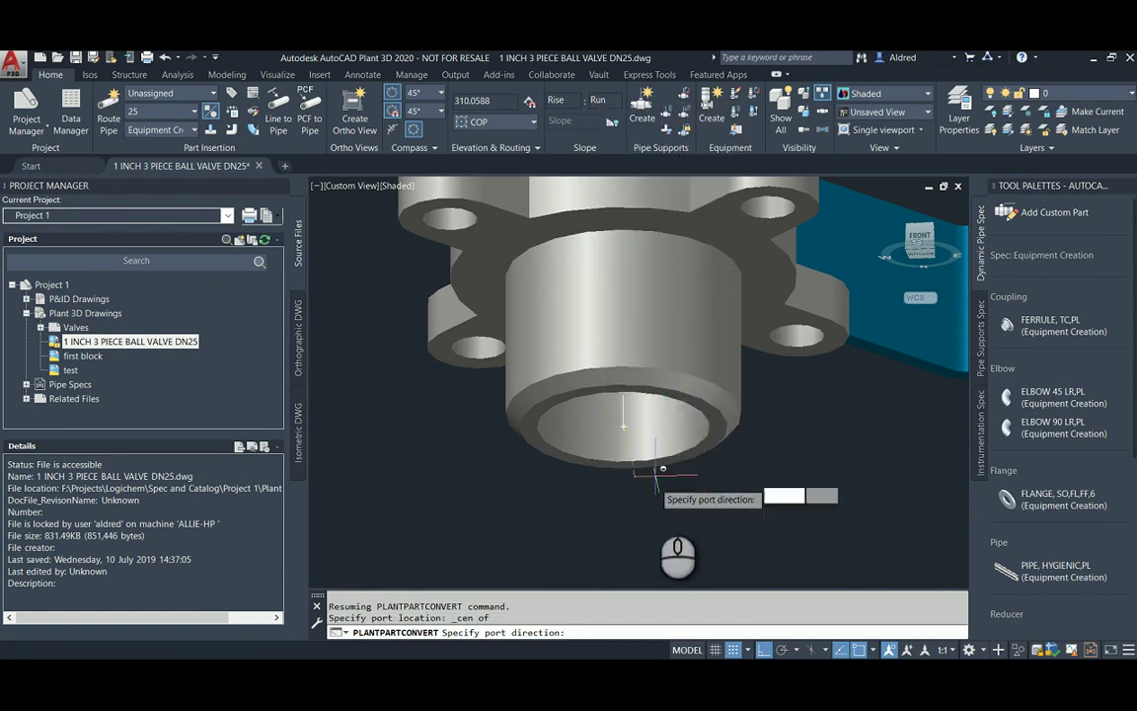
Step: Point the bottom port downward, accept it, and exit the conversion
left_click(628, 540)
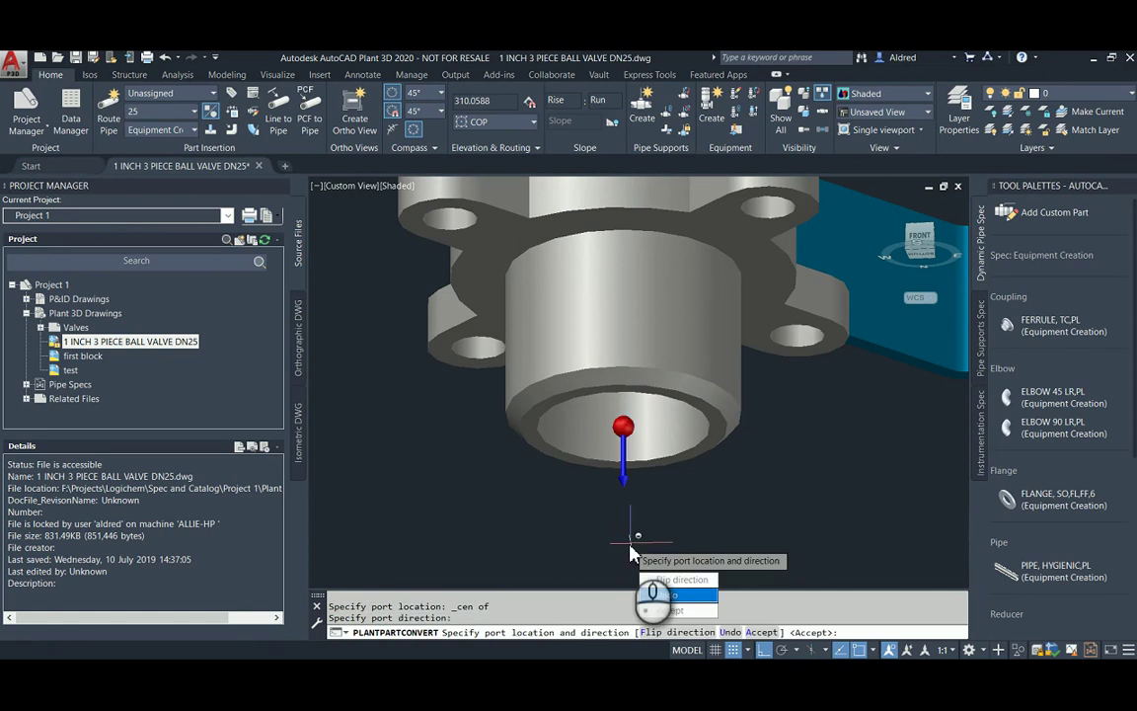
left_click(671, 611)
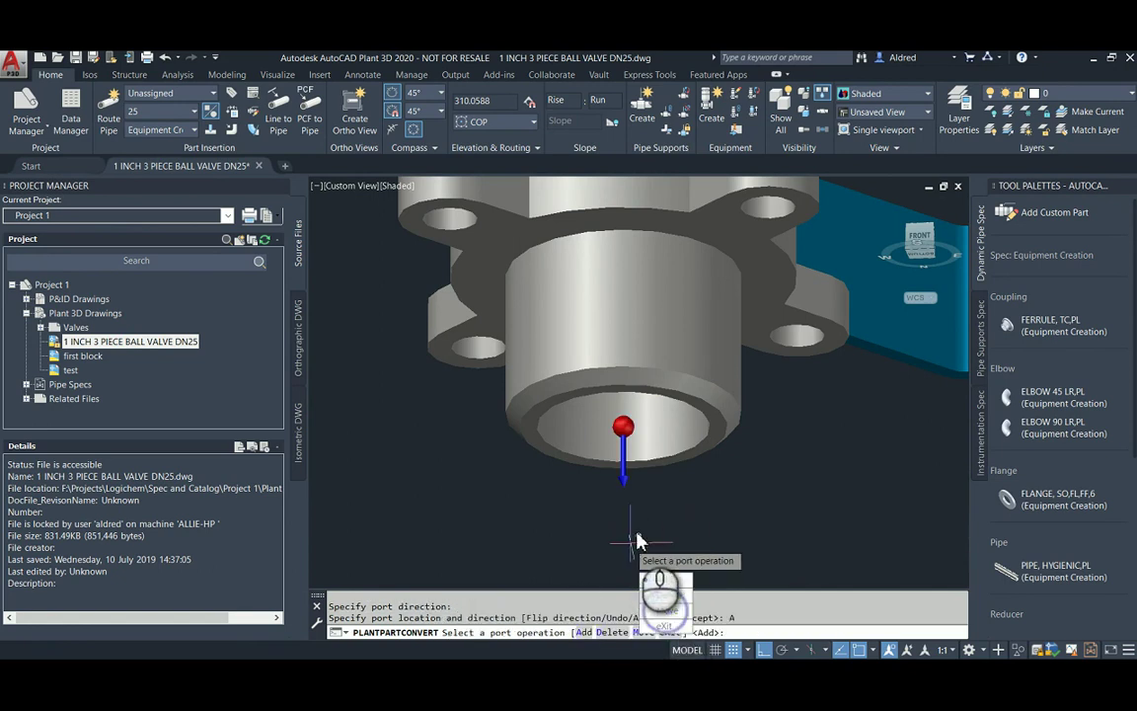
left_click(671, 628)
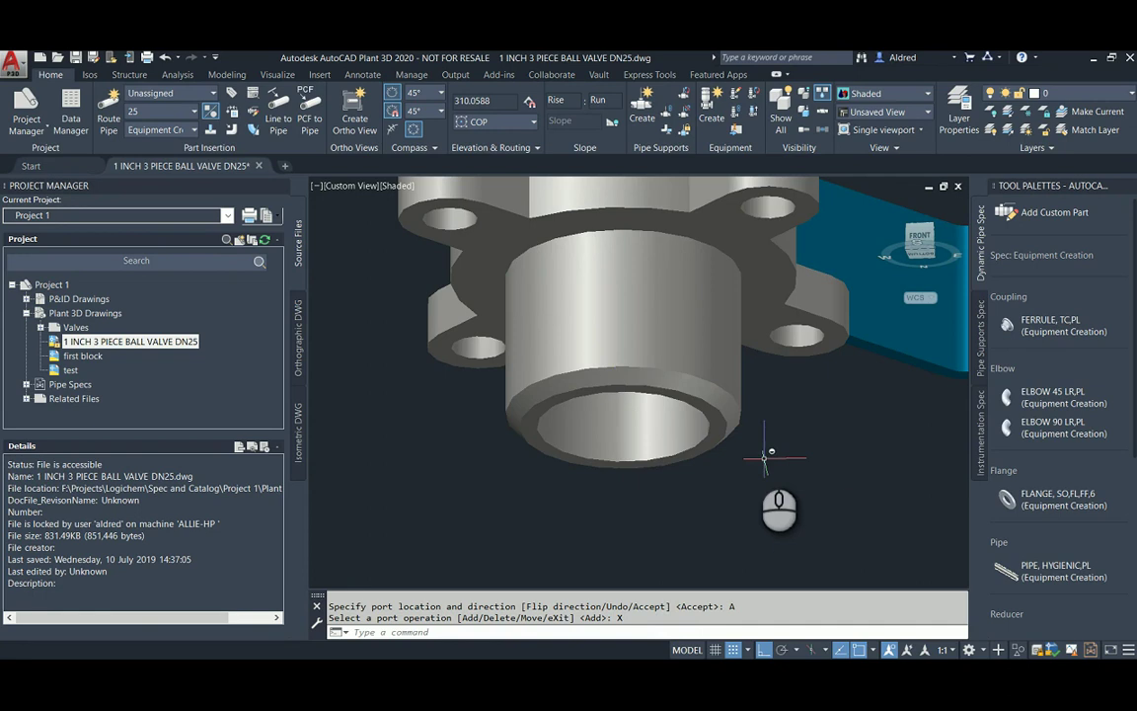
scroll(698, 433, "down", 2)
scroll(698, 432, "down", 3)
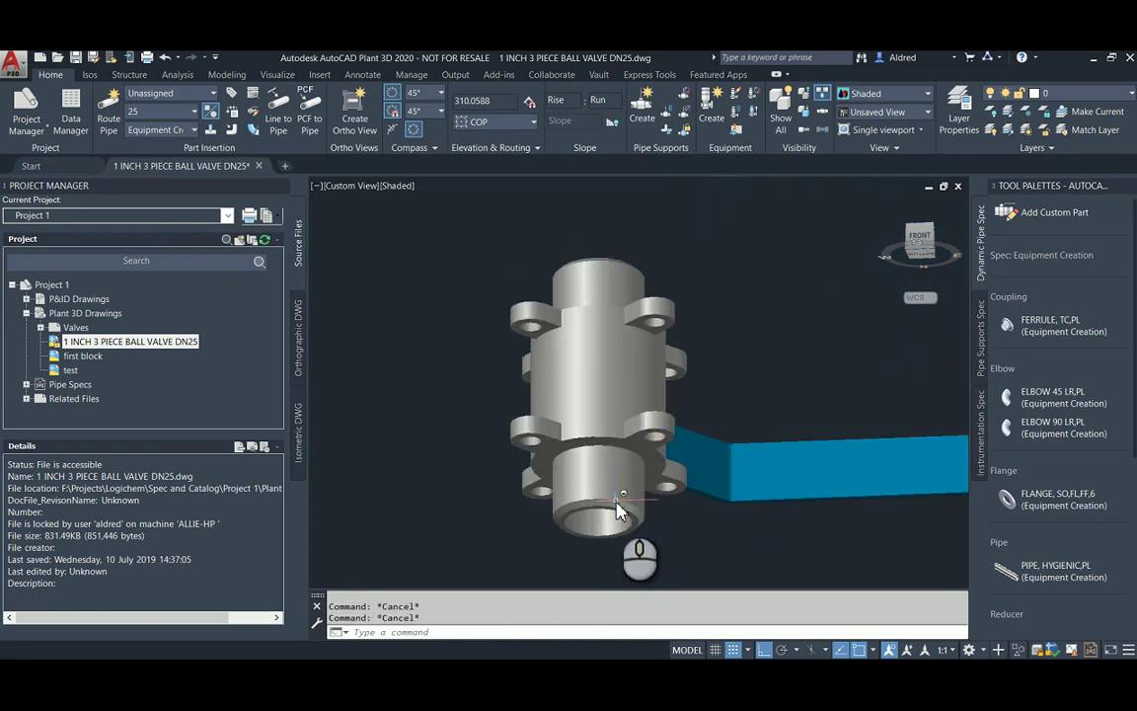
key("Return")
left_click(642, 388)
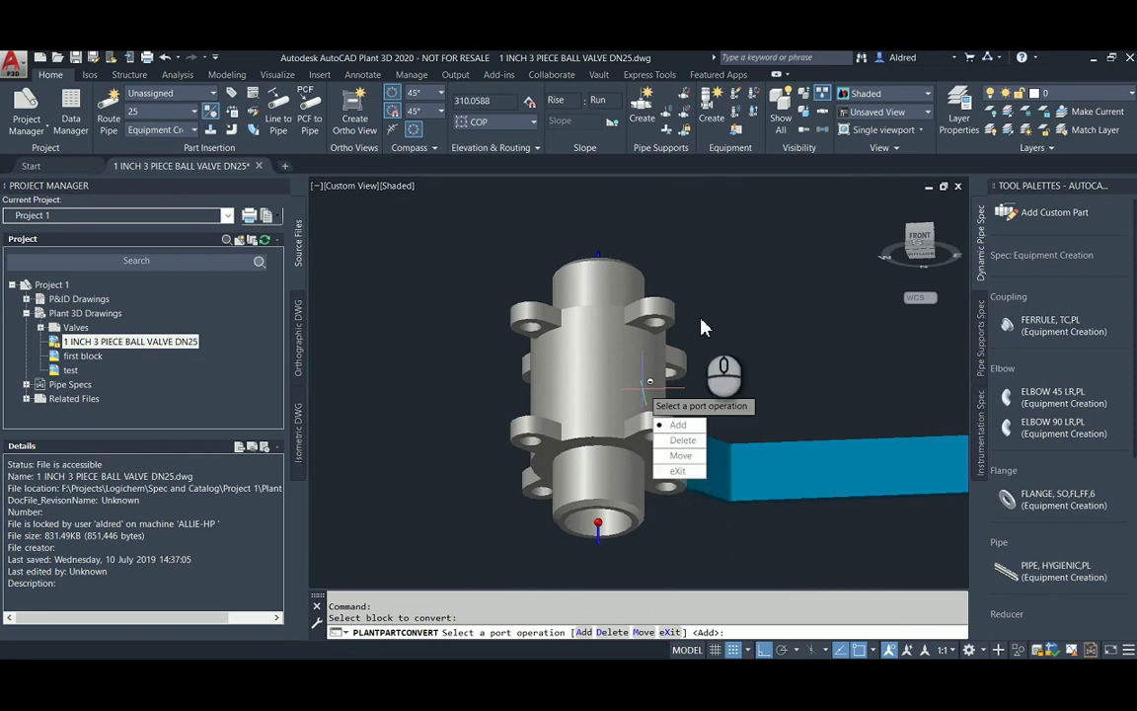
middle_click_drag(701, 326, 591, 268, "shift")
middle_click_drag(617, 463, 622, 352, "shift")
key("Escape")
key("Escape")
key("Escape")
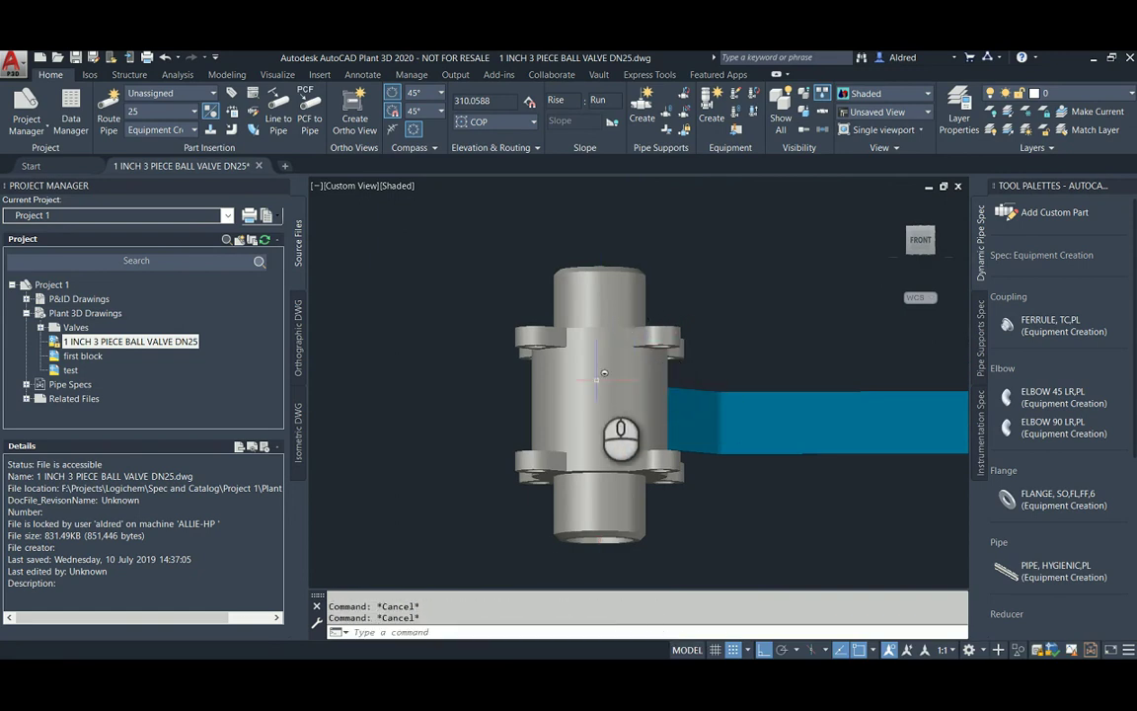
Step: Open Add Custom Part for the valve block and set Part Type to Cross
left_click(1038, 215)
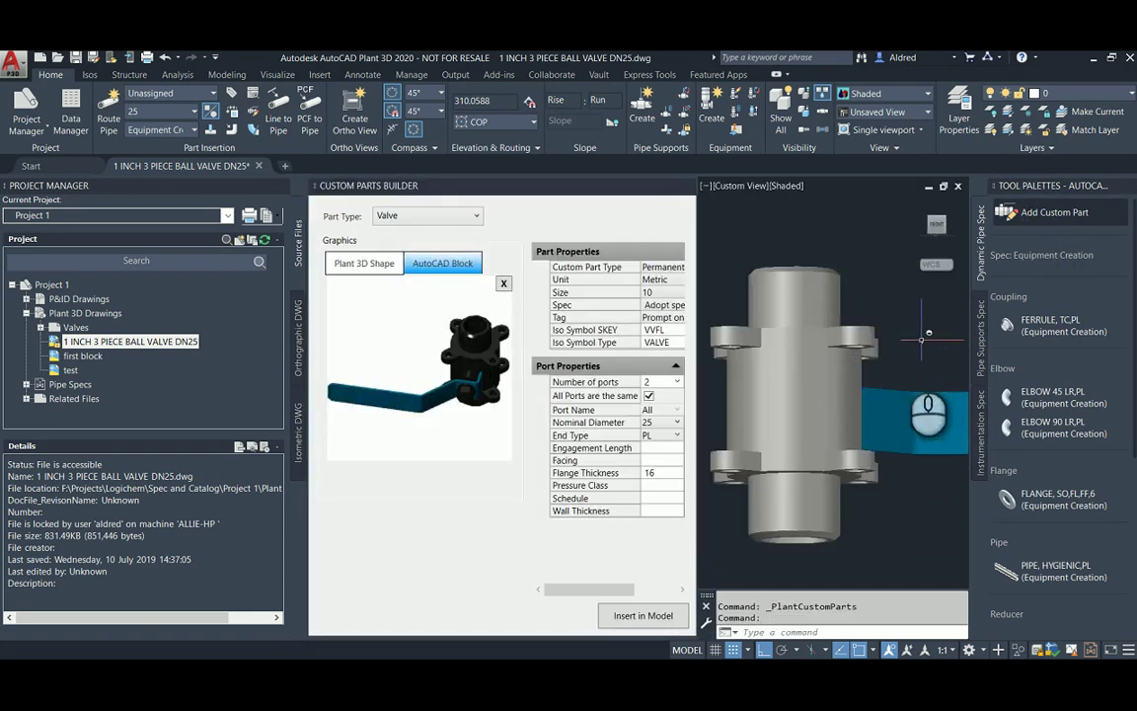
left_click(460, 217)
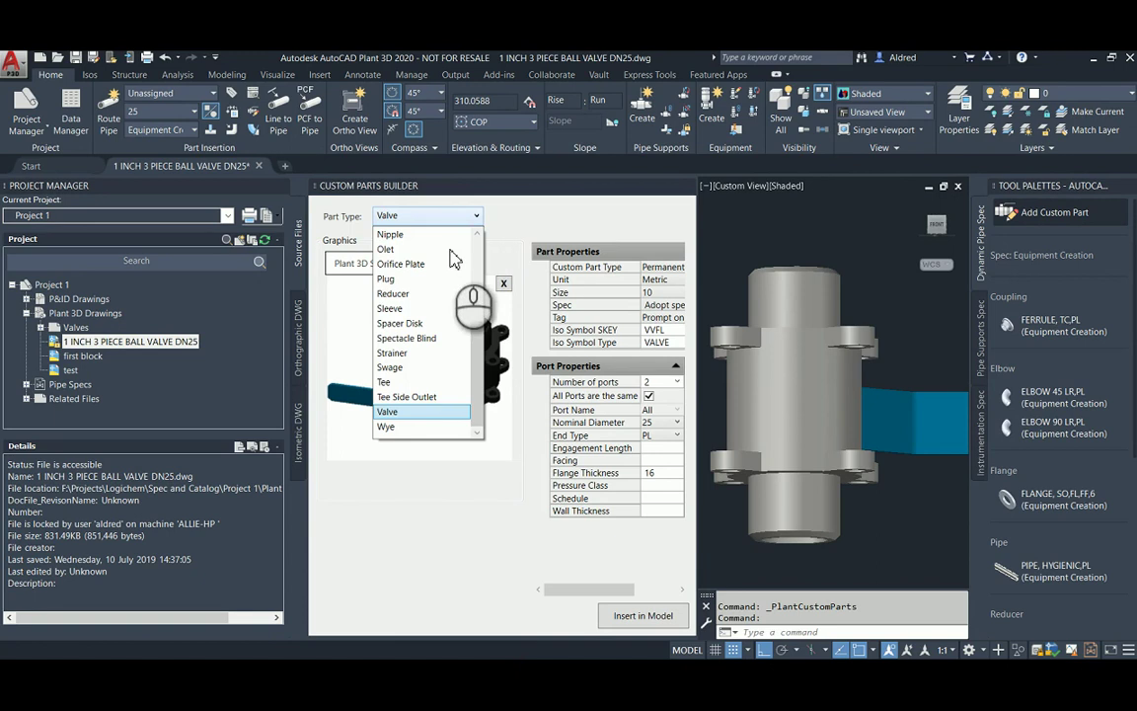
scroll(446, 304, "up", 4)
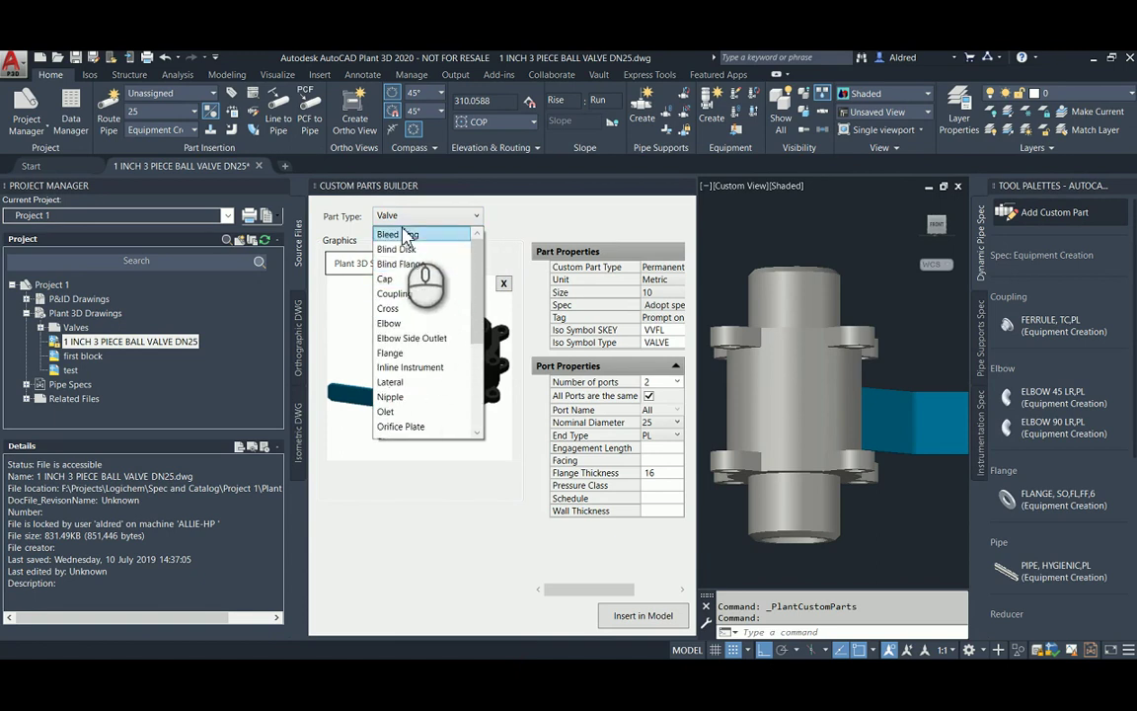
scroll(414, 345, "down", 4)
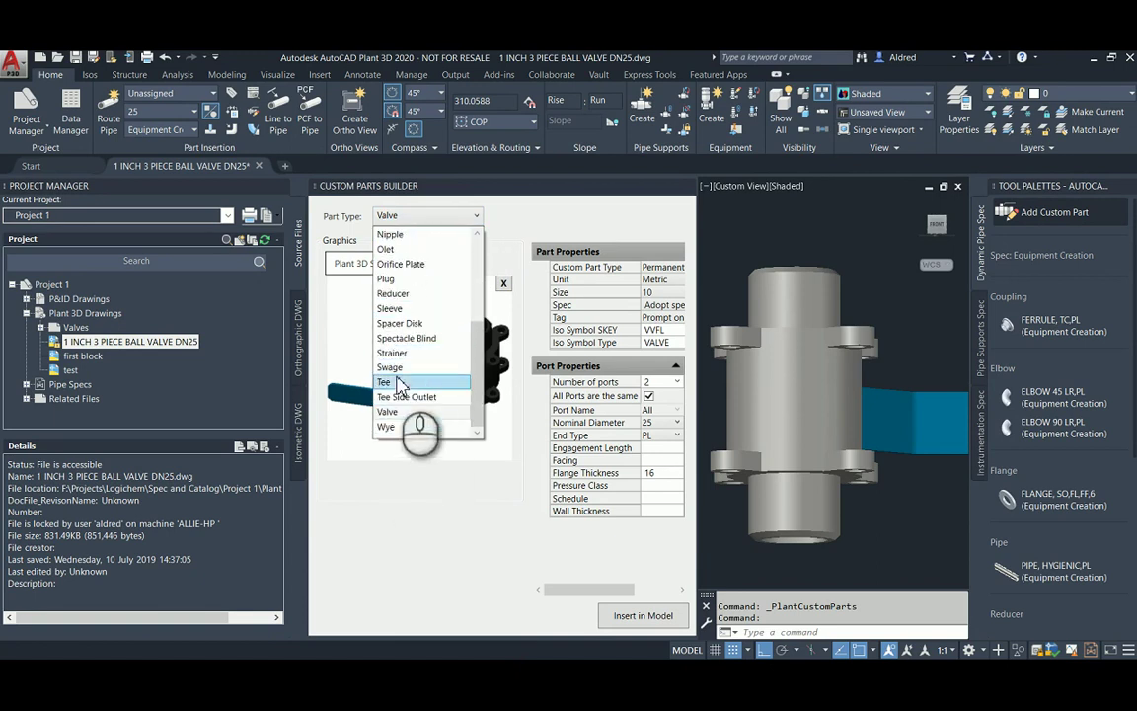
scroll(387, 365, "up", 3)
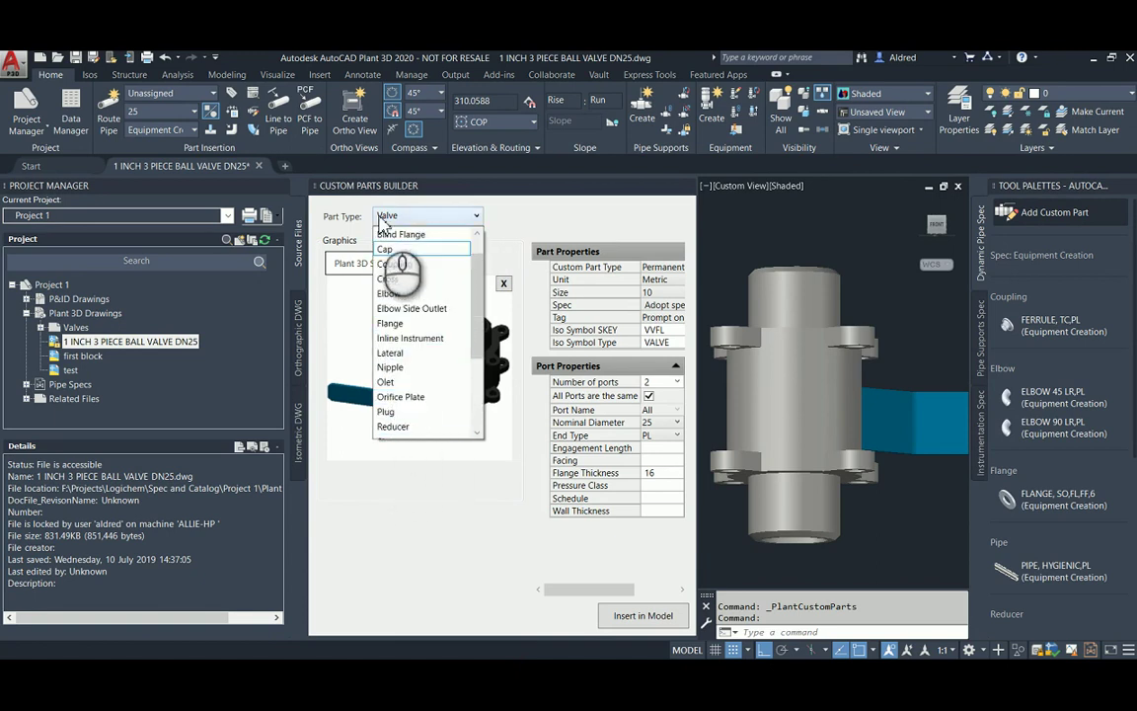
left_click(392, 281)
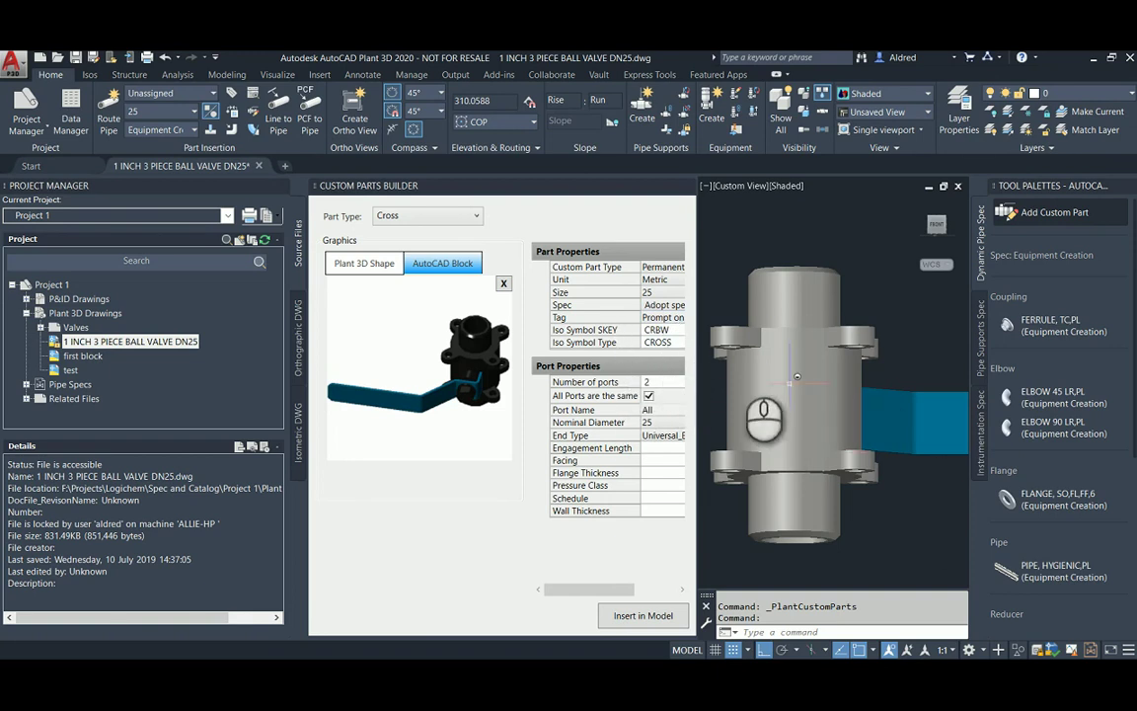
Step: Change the part type to Valve using the AutoCAD Block graphics, inspecting the preview
left_click(431, 216)
scroll(400, 414, "down", 2)
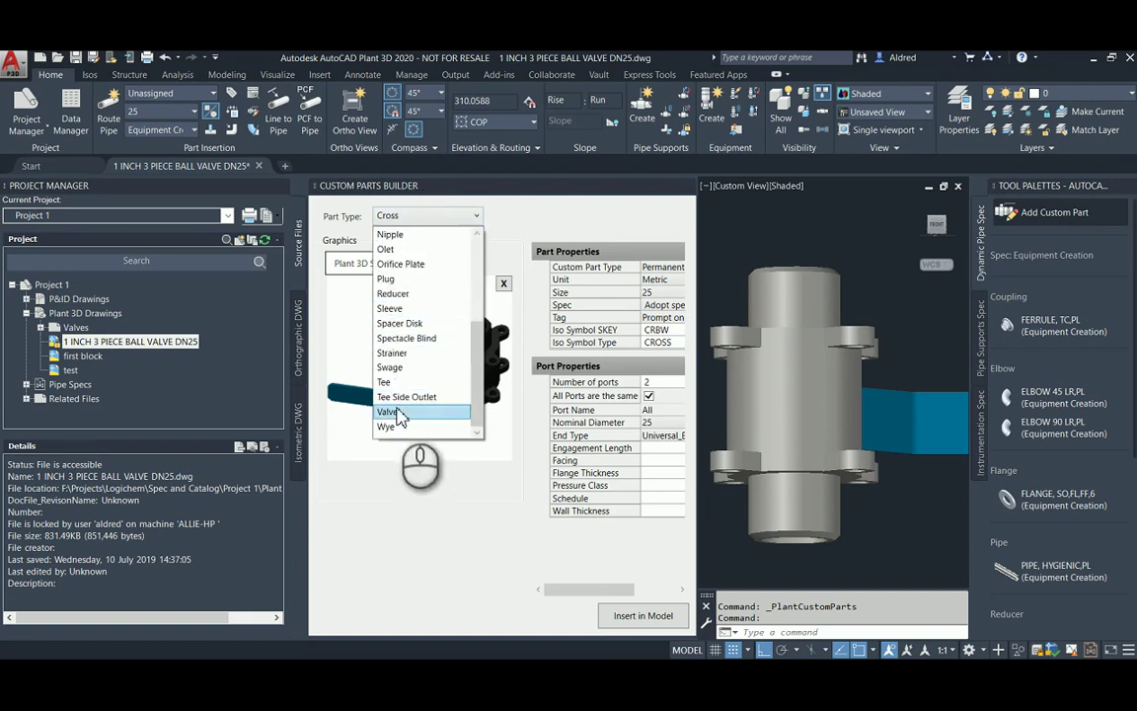
left_click(398, 412)
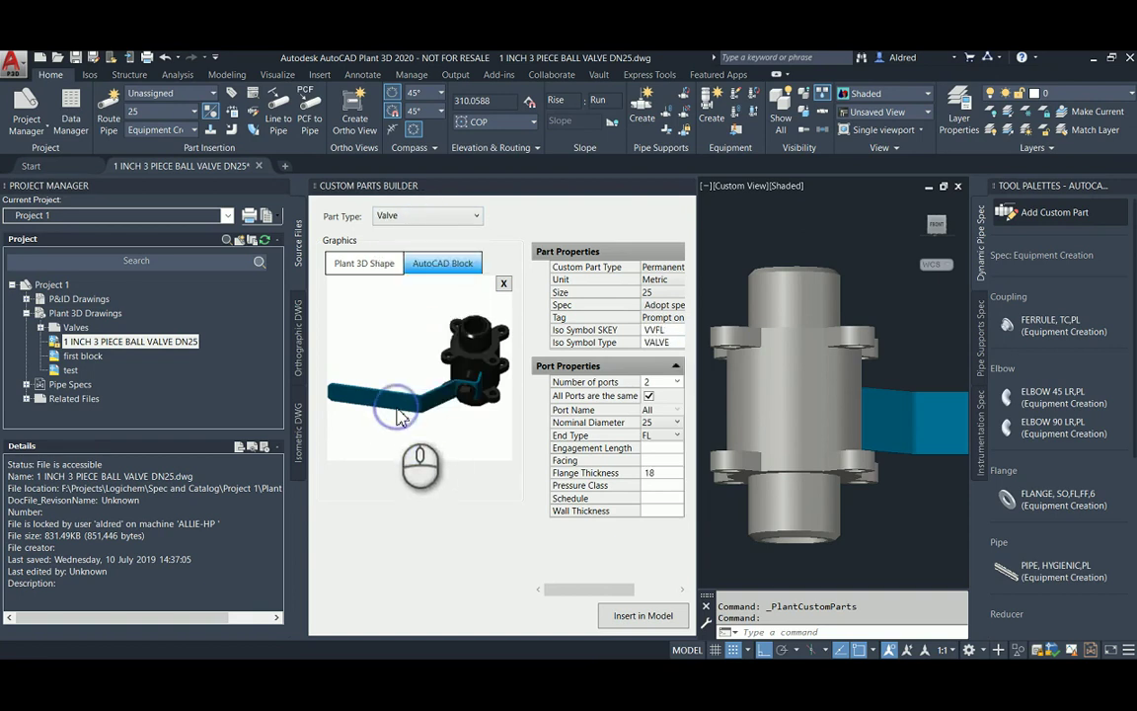
left_click(366, 268)
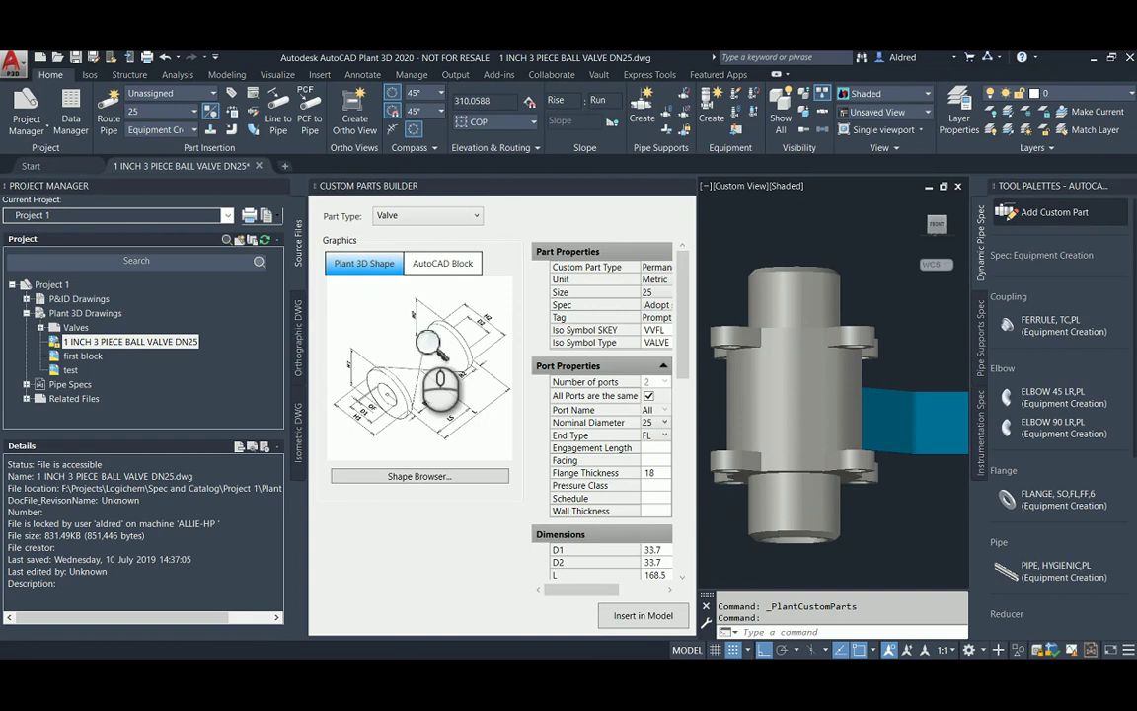
left_click(434, 264)
middle_click_drag(419, 296, 496, 347)
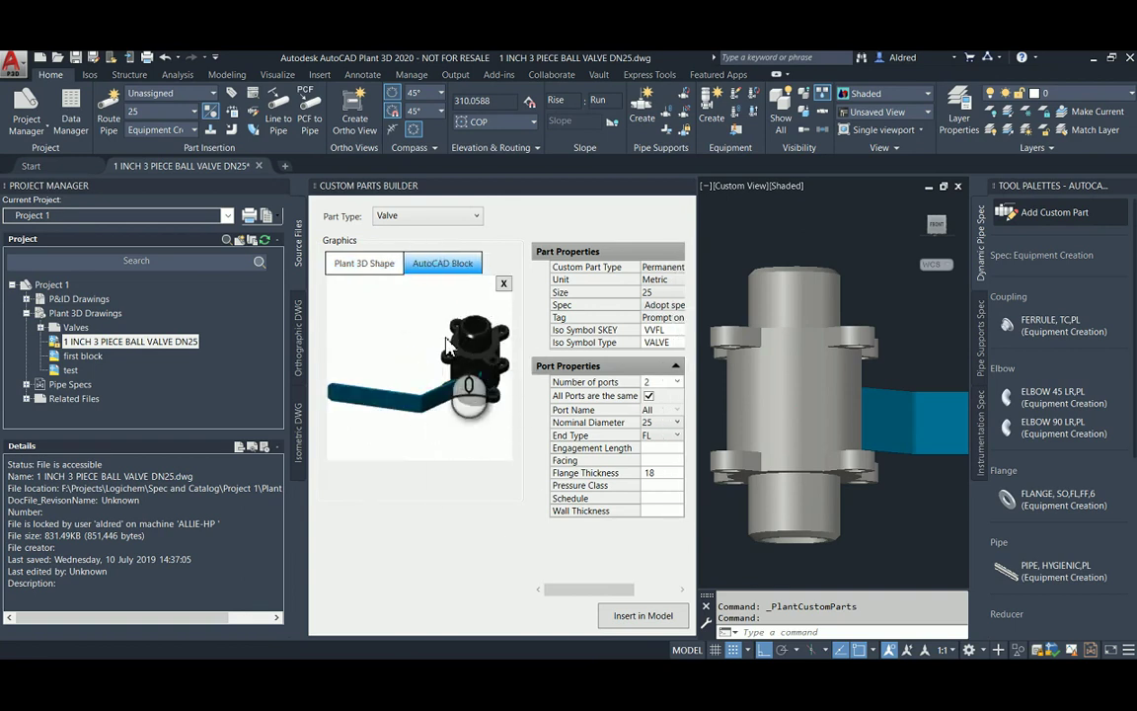
middle_click_drag(434, 271, 435, 343)
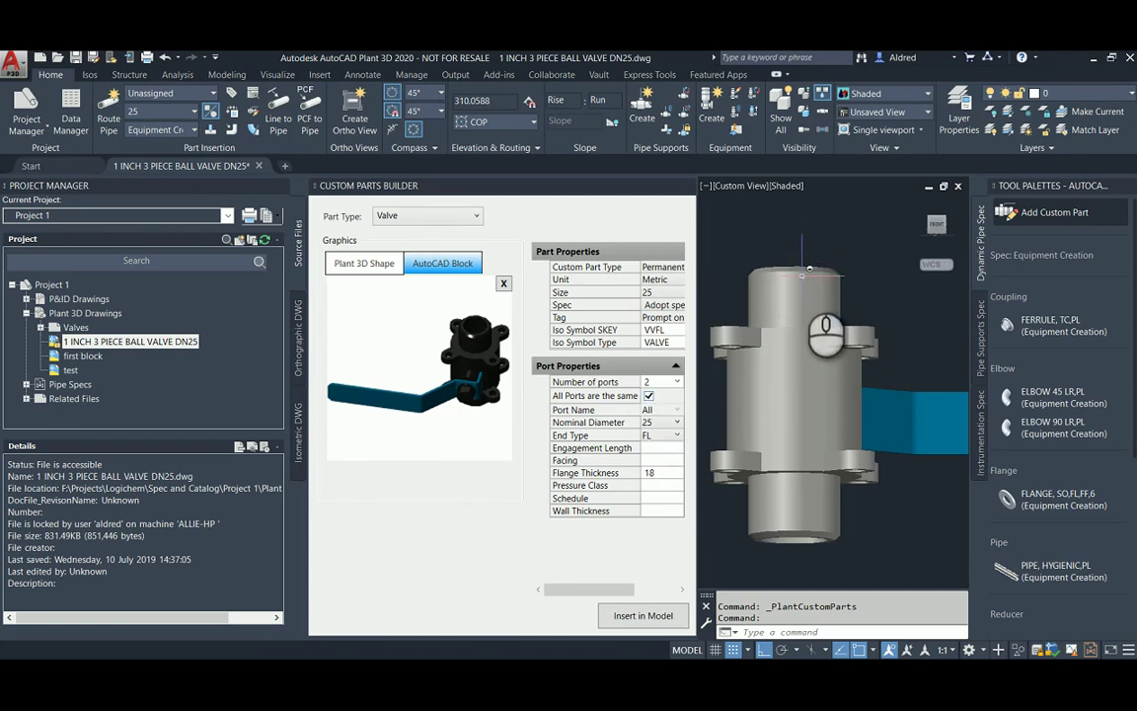
mouse_move(809, 268)
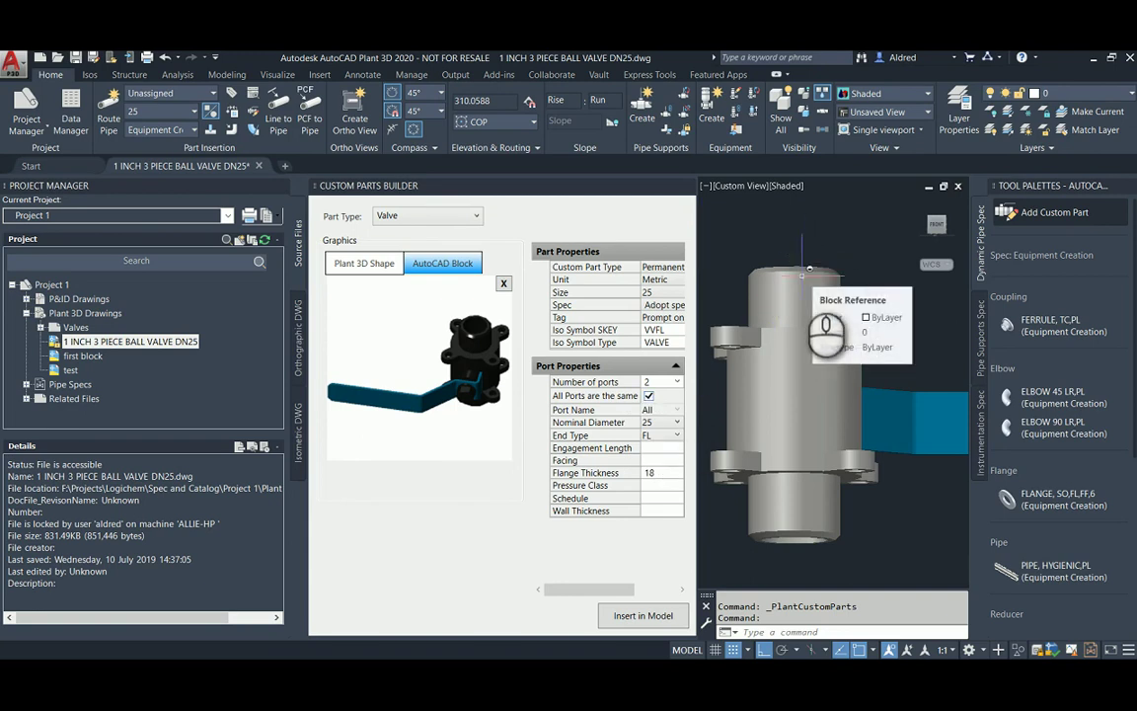
Step: Keep nominal diameter 25, set end type PL, and insert the valve in the model
left_click(677, 422)
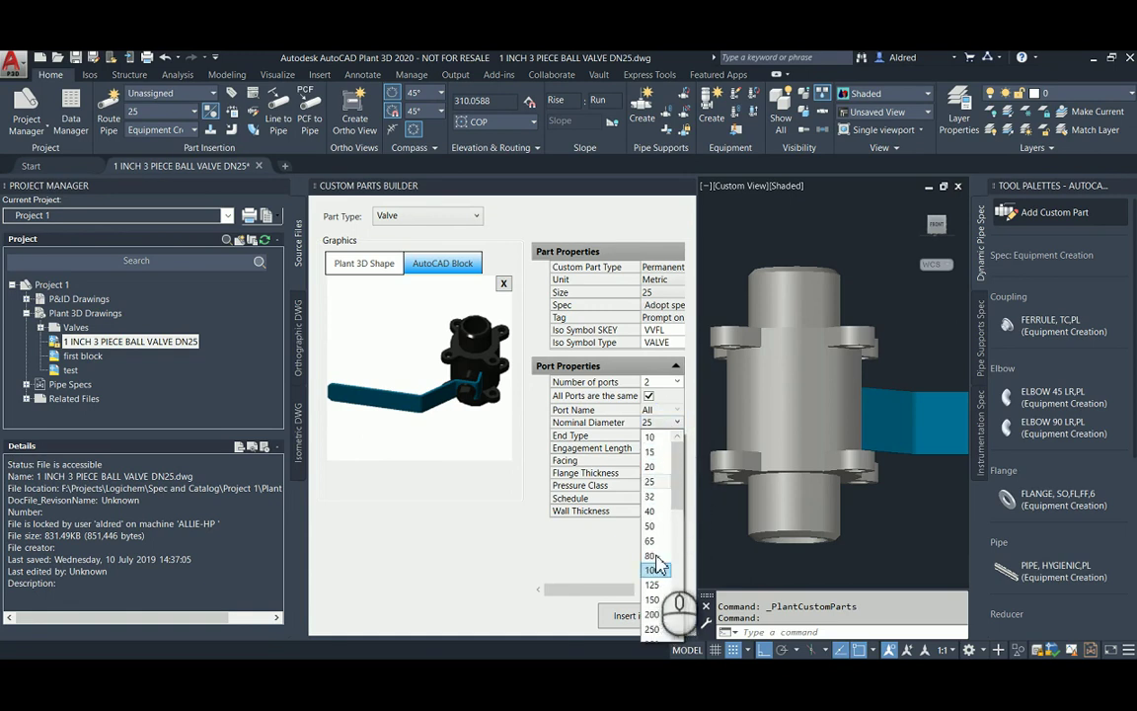
left_click_drag(677, 464, 691, 439)
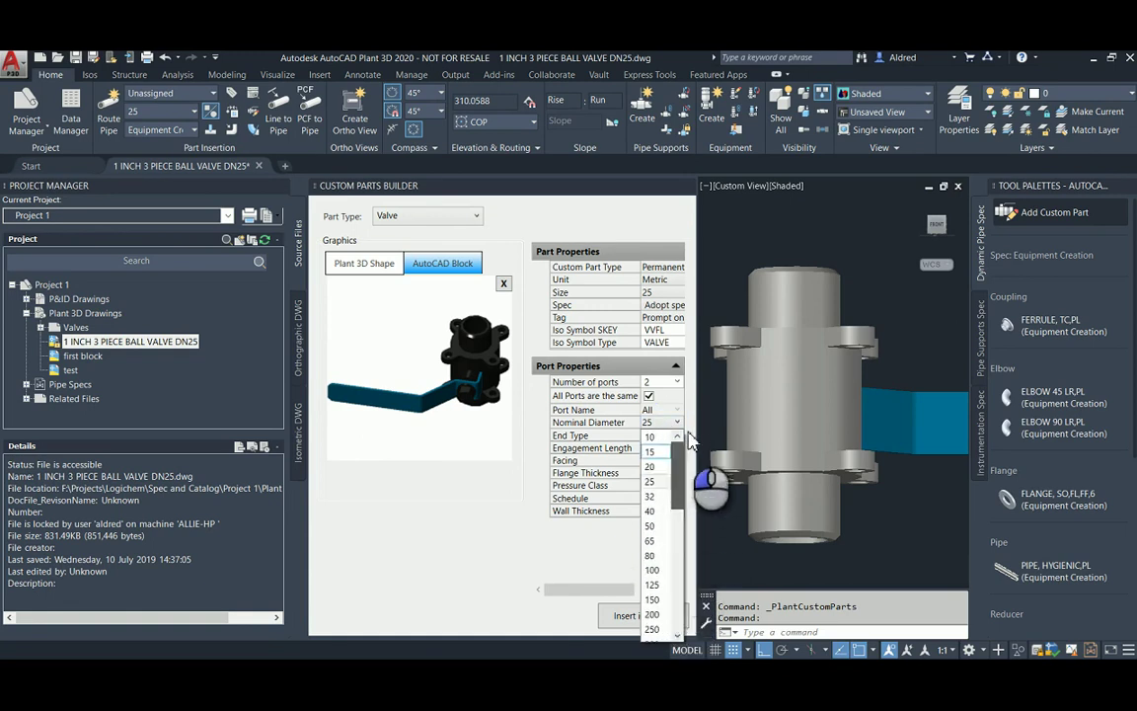
left_click(651, 481)
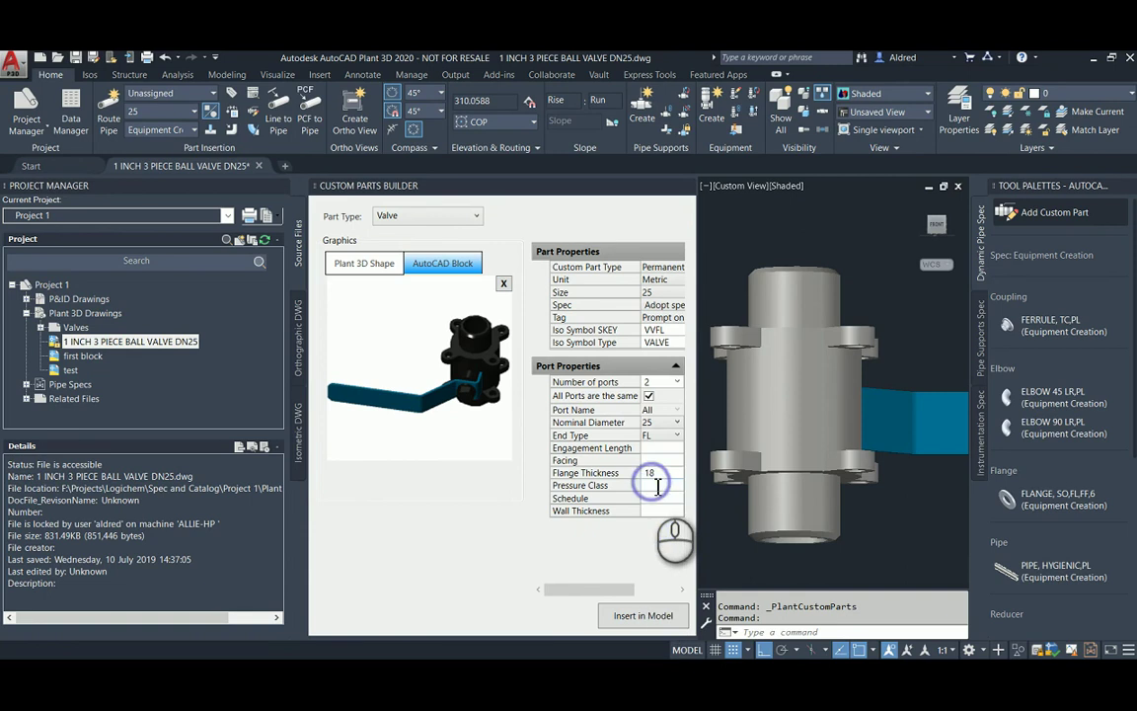
left_click(671, 438)
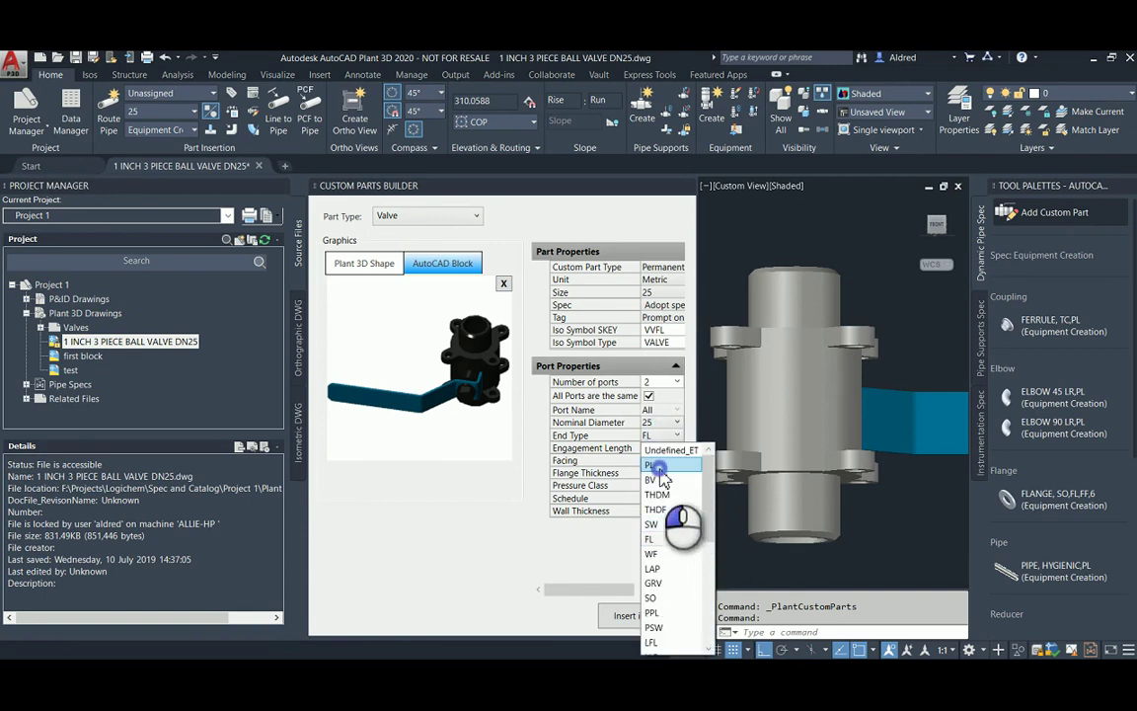
left_click(659, 466)
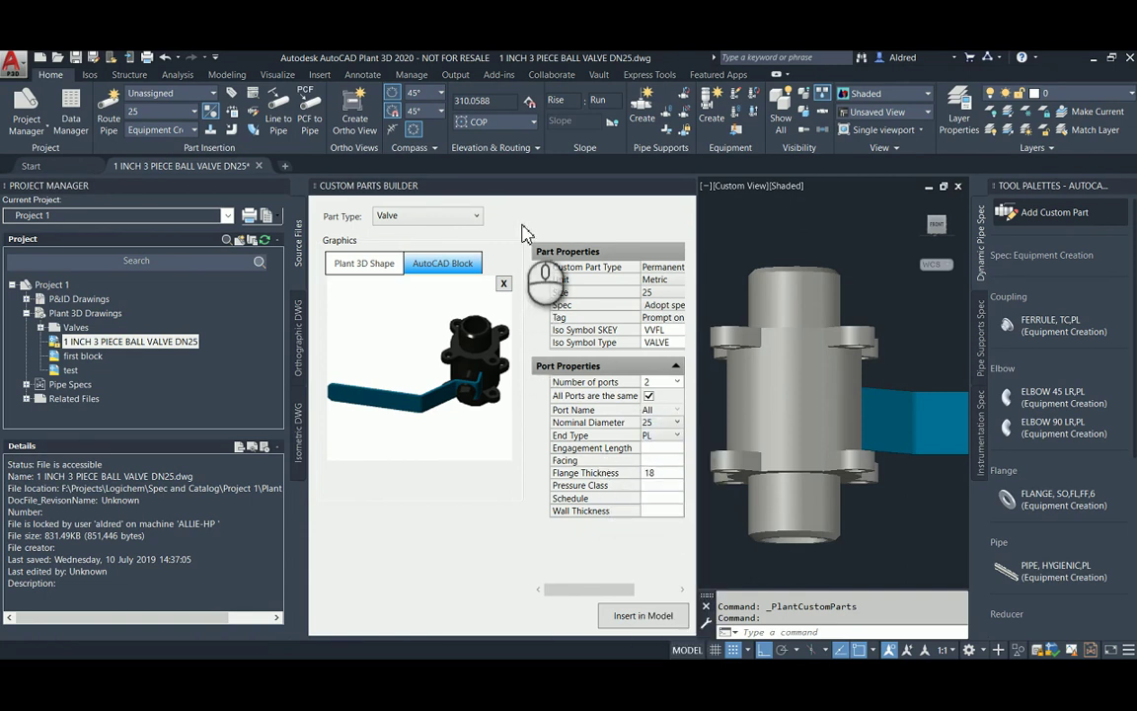
left_click(659, 617)
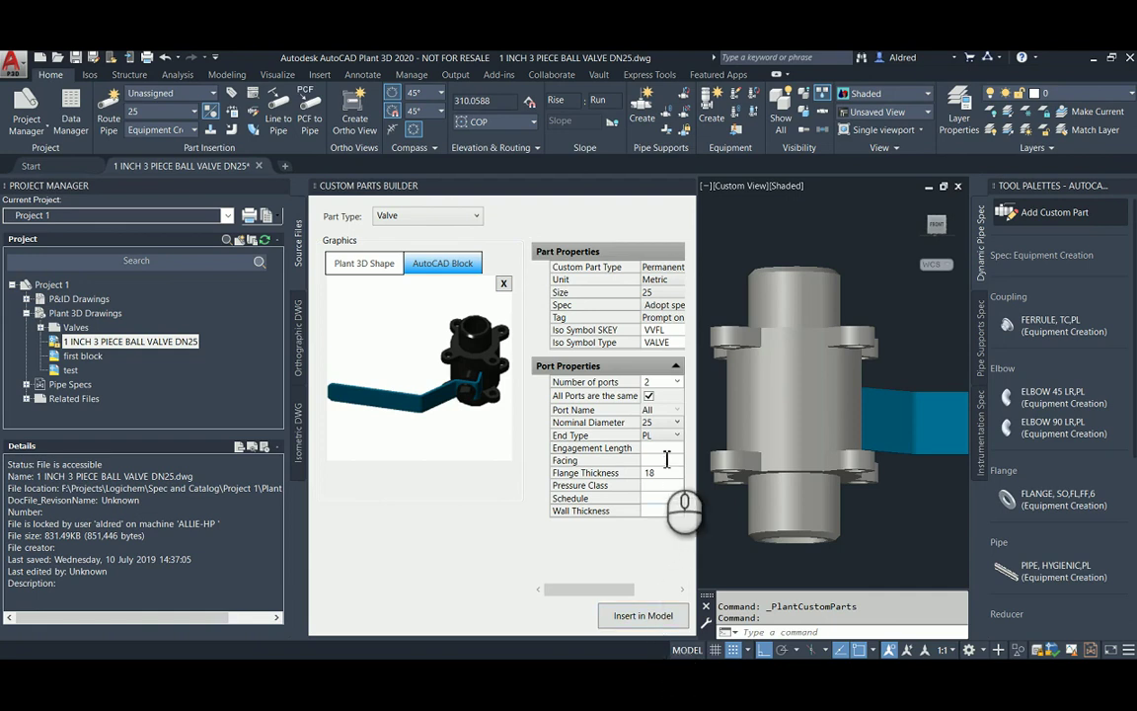
scroll(731, 430, "down", 5)
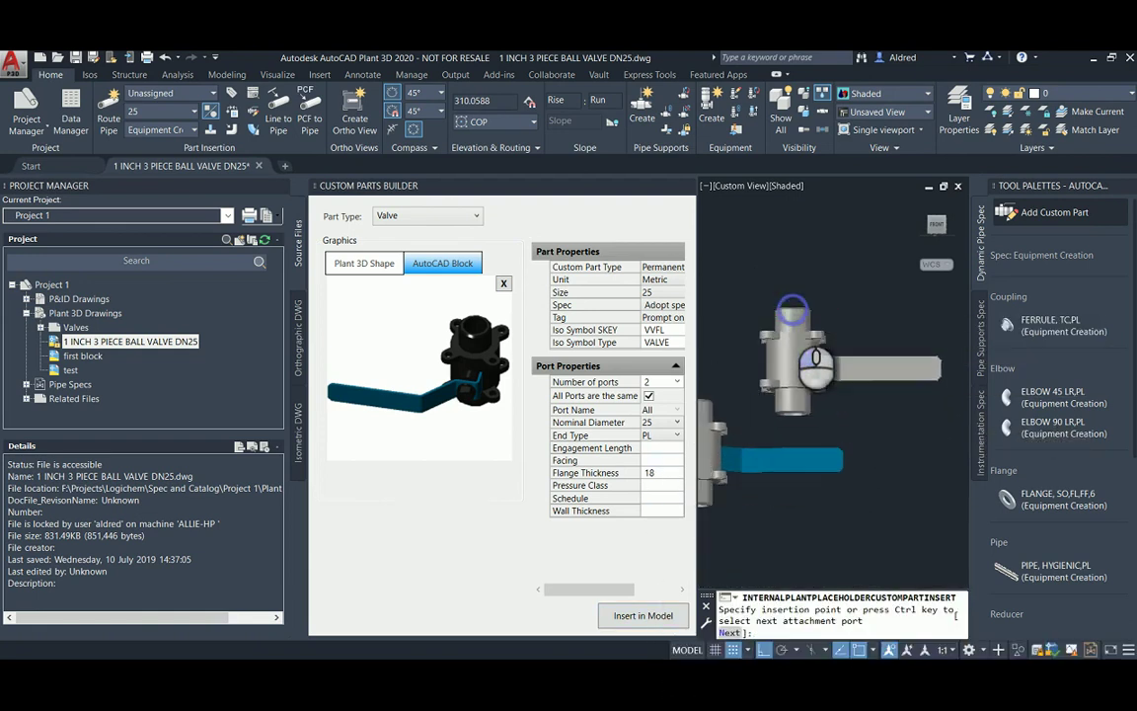
Step: Place the custom DN25 valve beside the original block without a tag, and close the Custom Parts Builder
left_click(794, 294)
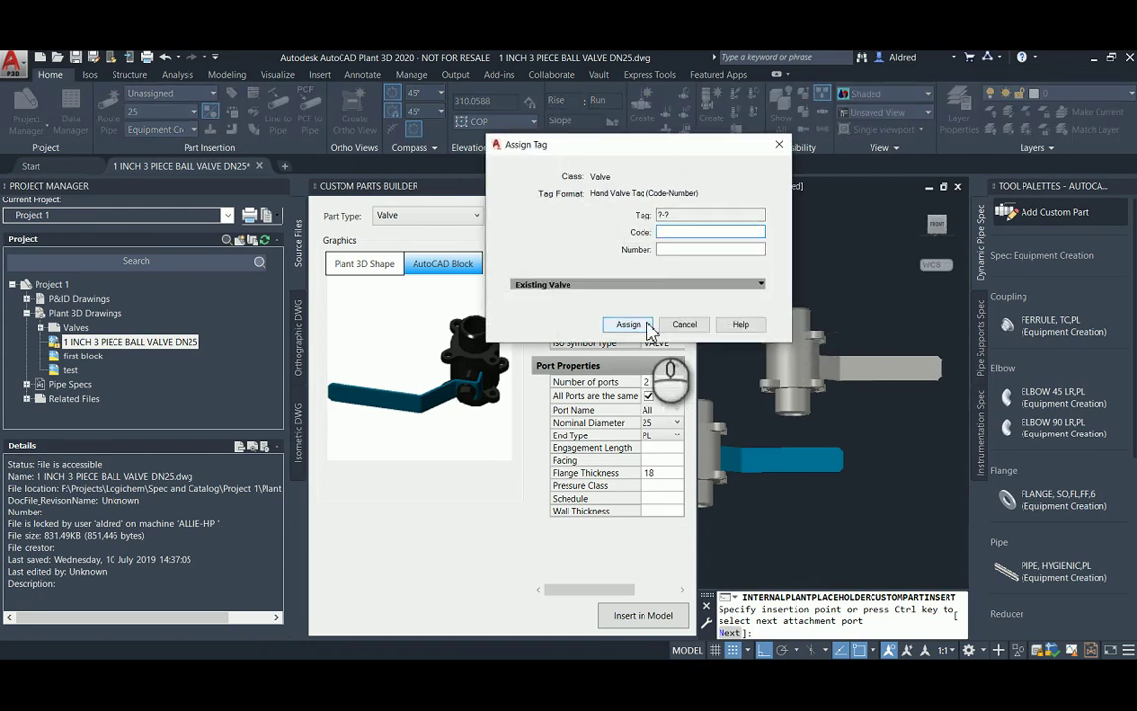
left_click(683, 324)
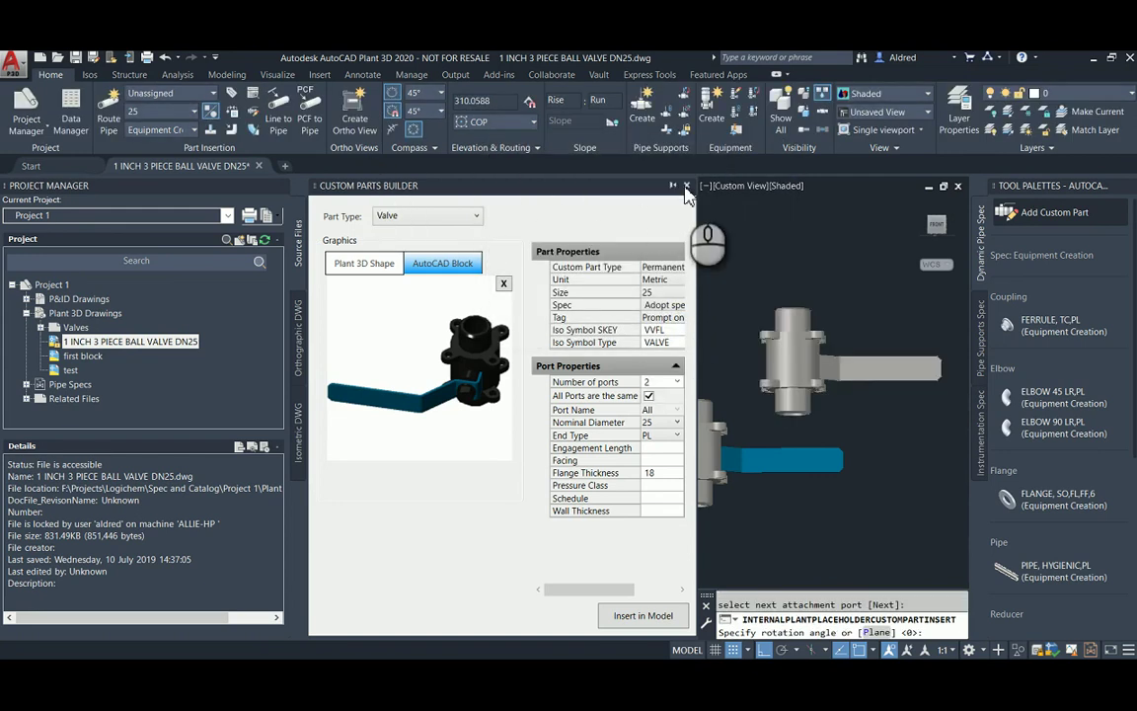
left_click(686, 185)
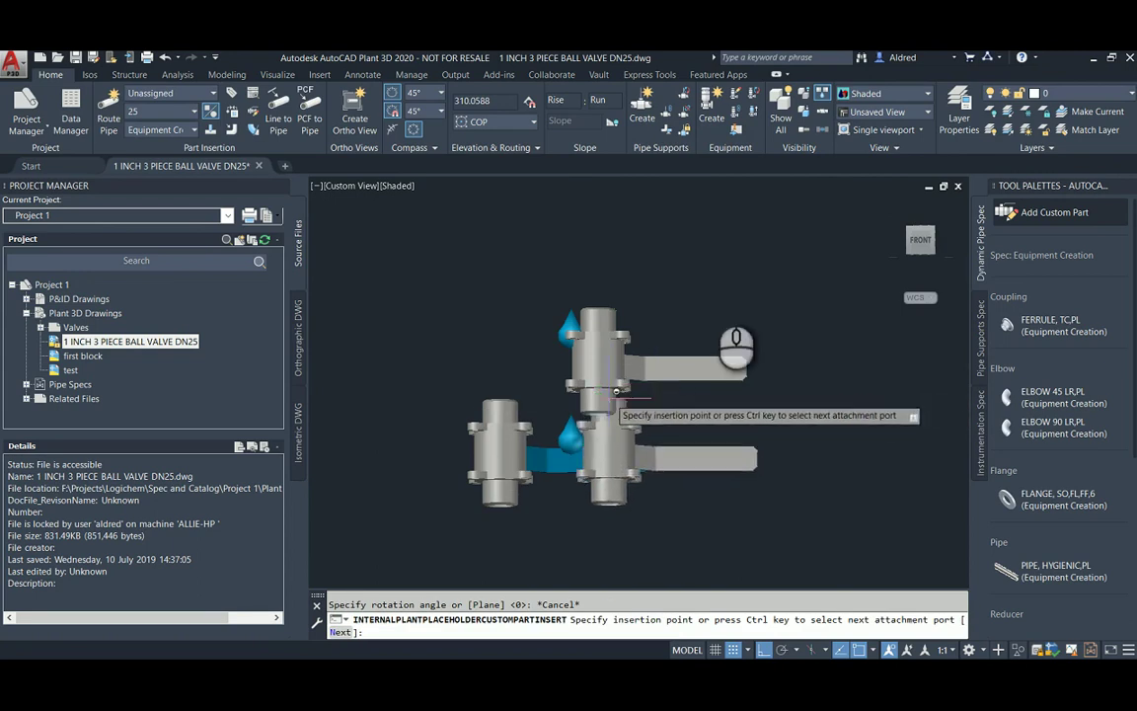
Step: Finish the valve insertion and select the newly placed valve to show its two port connectors
right_click(765, 231)
left_click(794, 241)
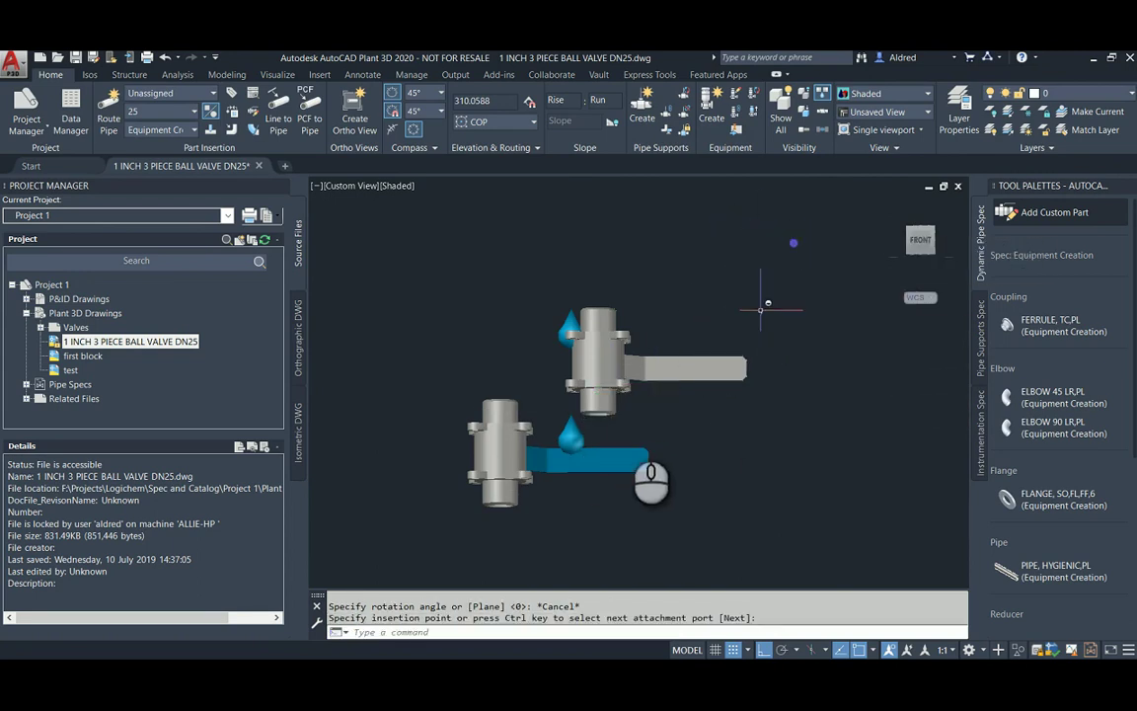
middle_click_drag(642, 404, 683, 341)
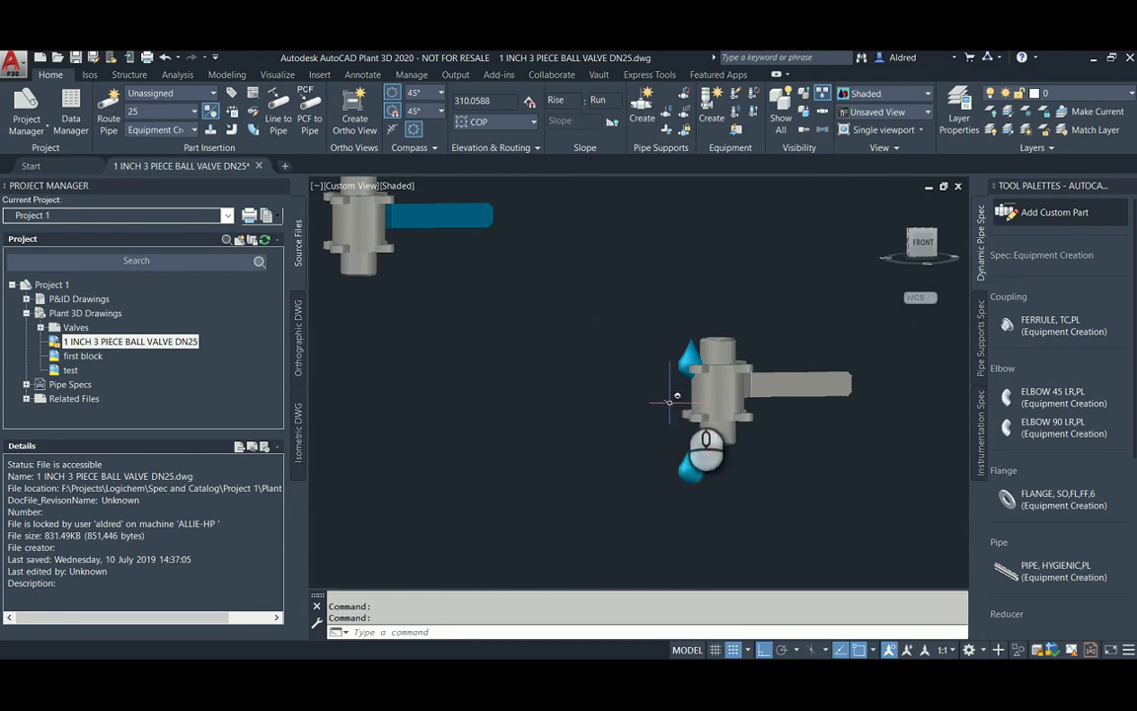
left_click(714, 382)
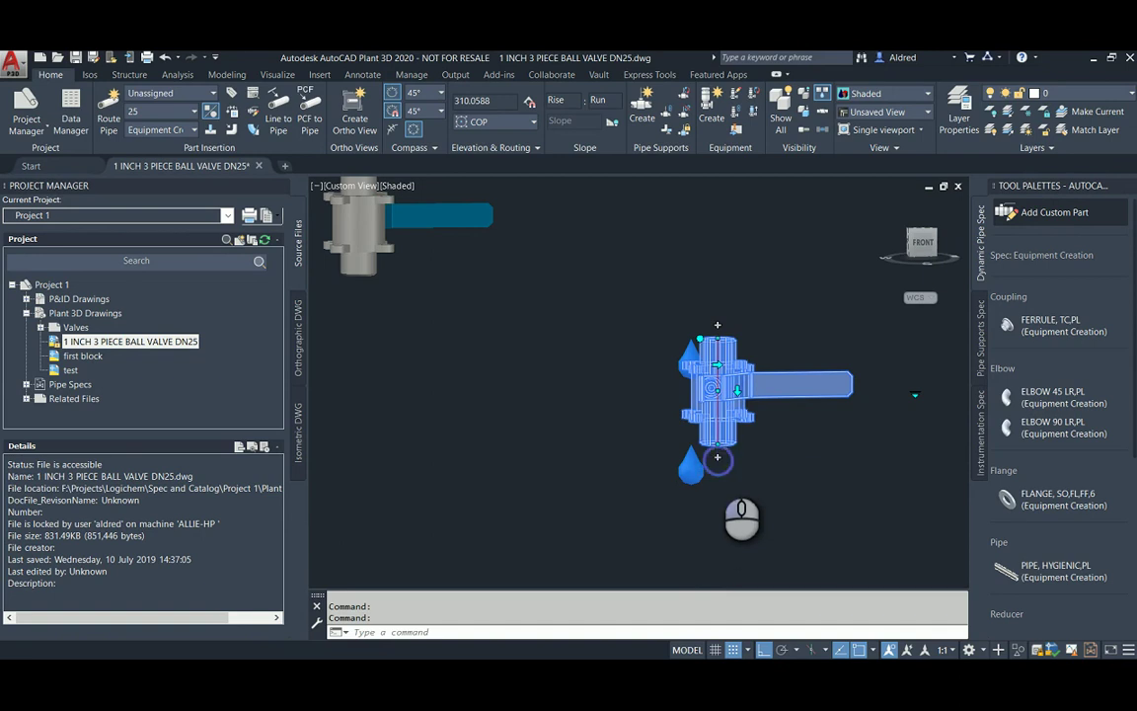
Step: Run a pipe down from the valve's bottom port, then left through a 90° elbow
left_click(718, 453)
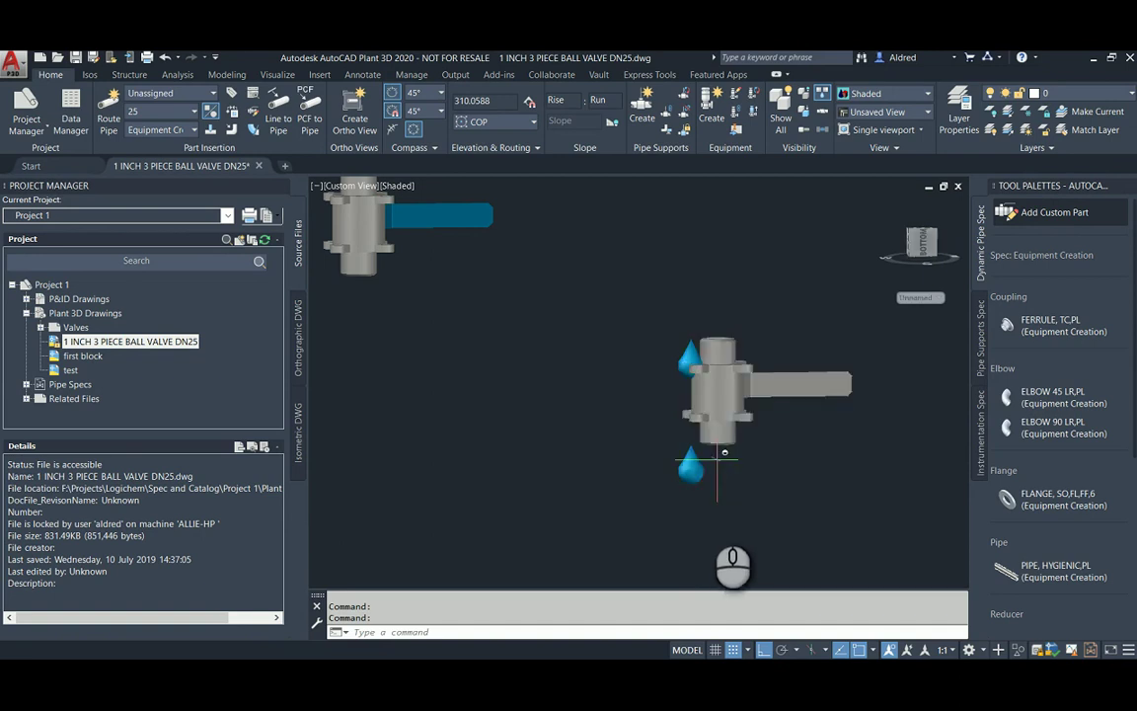
left_click(716, 538)
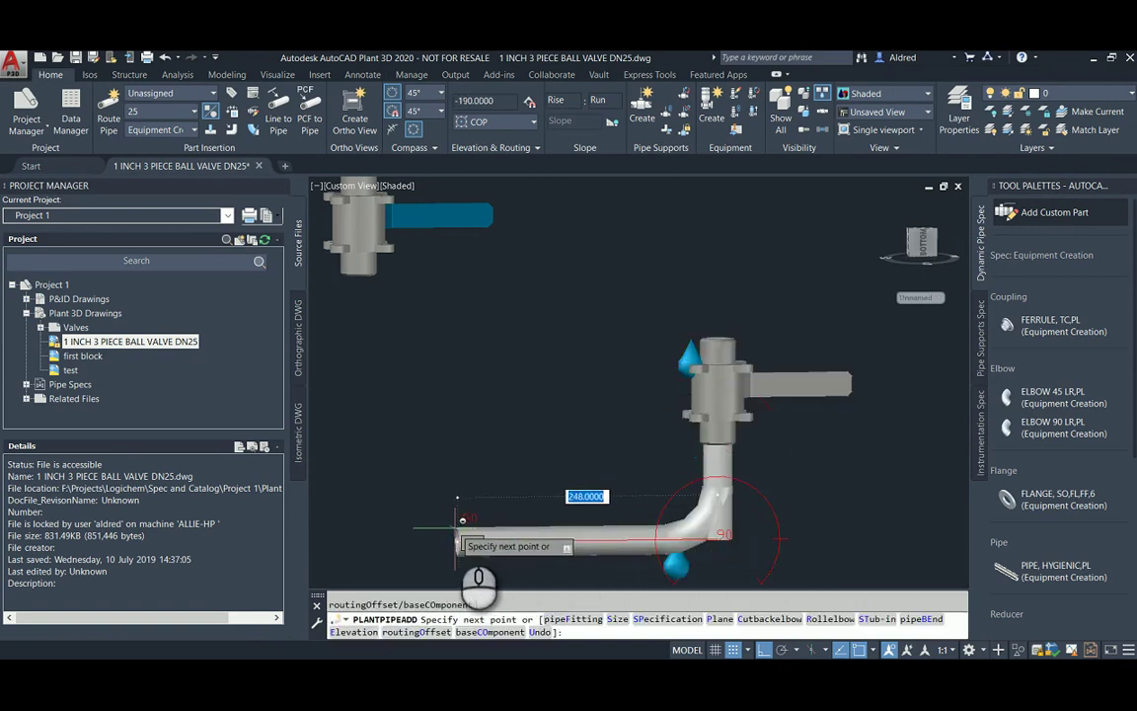
left_click(456, 532)
right_click(530, 512)
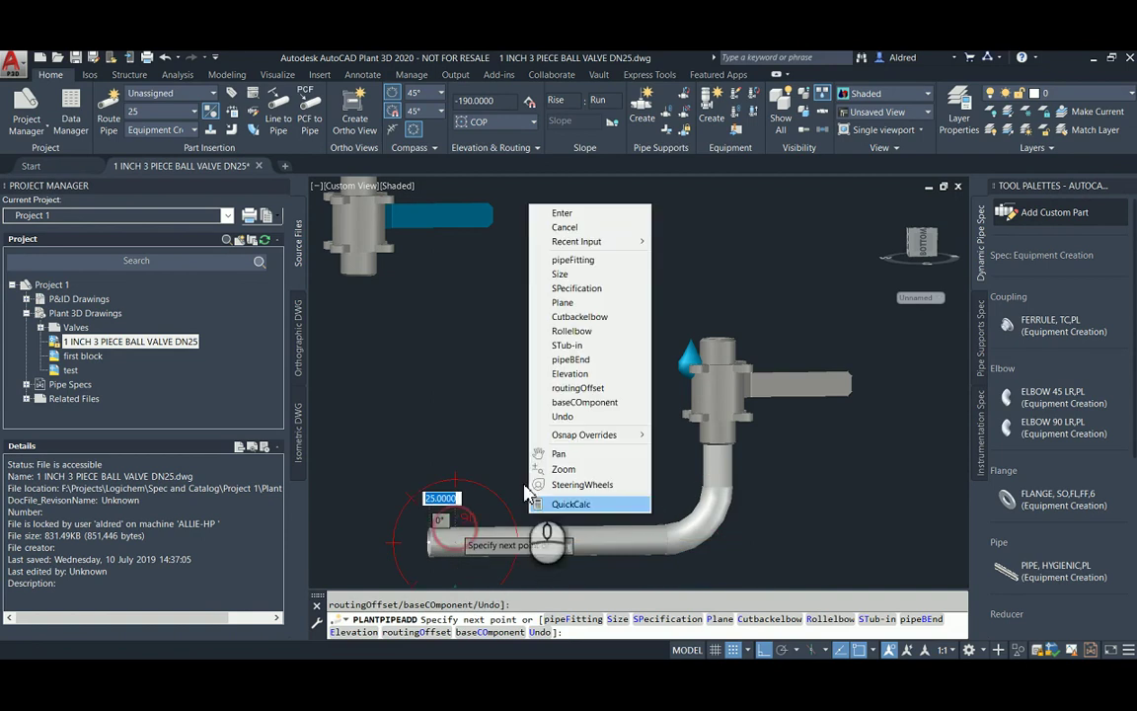
left_click(583, 214)
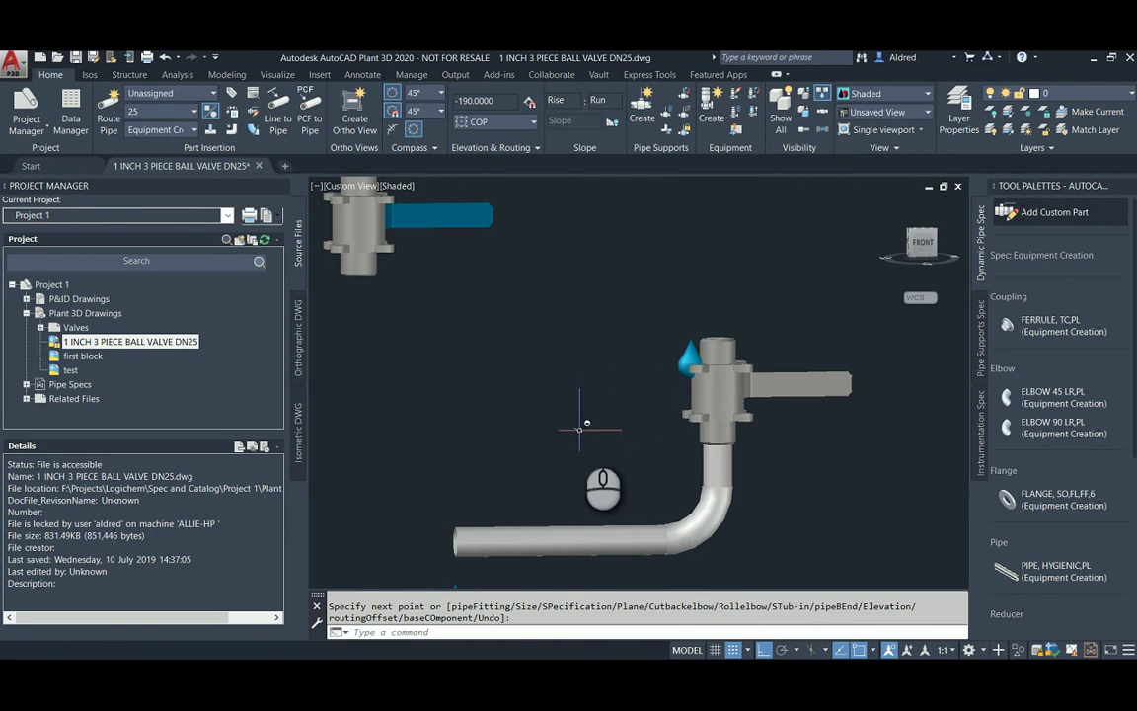
middle_click_drag(769, 424, 726, 340)
key("Escape")
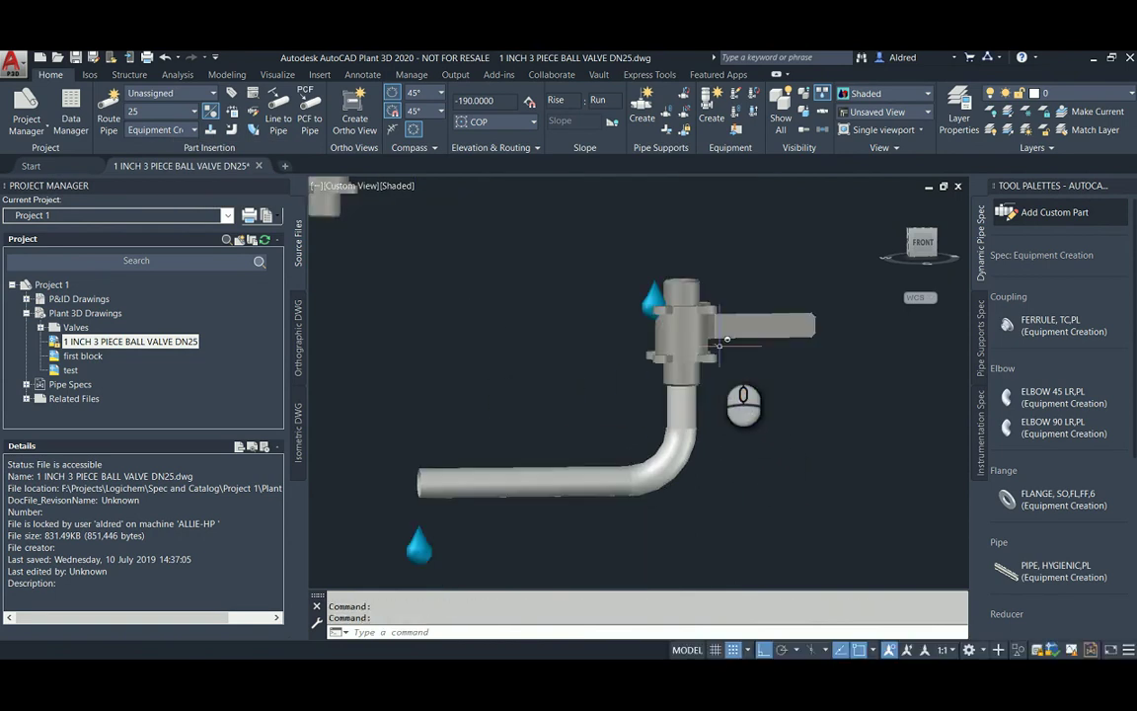